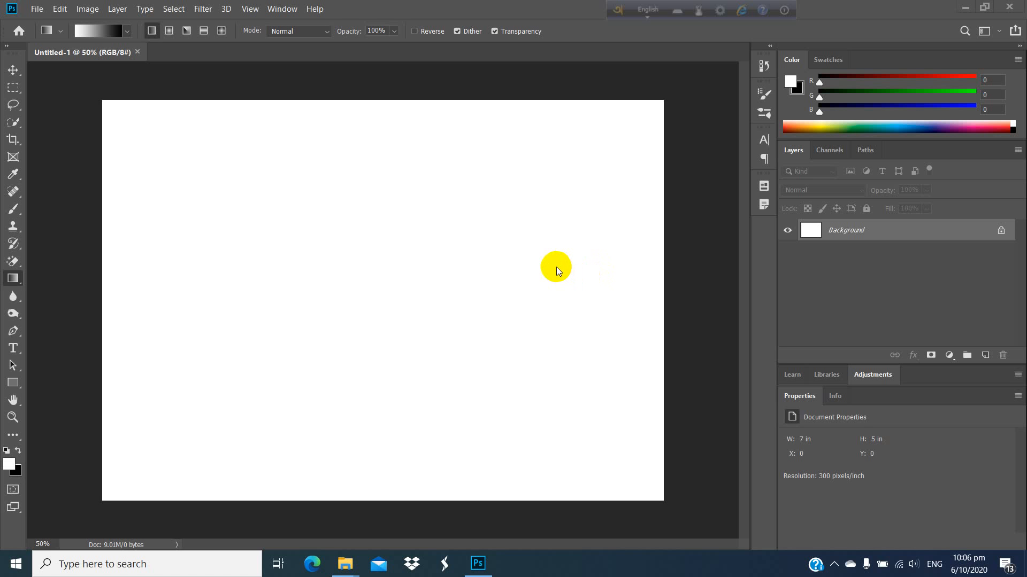
- Open the morning-in-paris Eiffel Tower photo from the Image photoshop folder
left_click(36, 9)
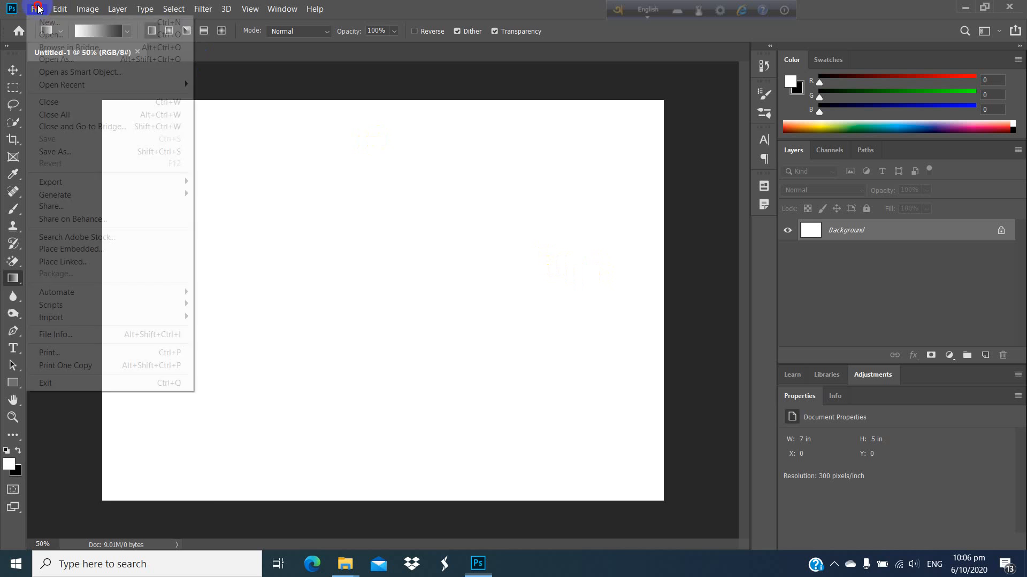
left_click(46, 35)
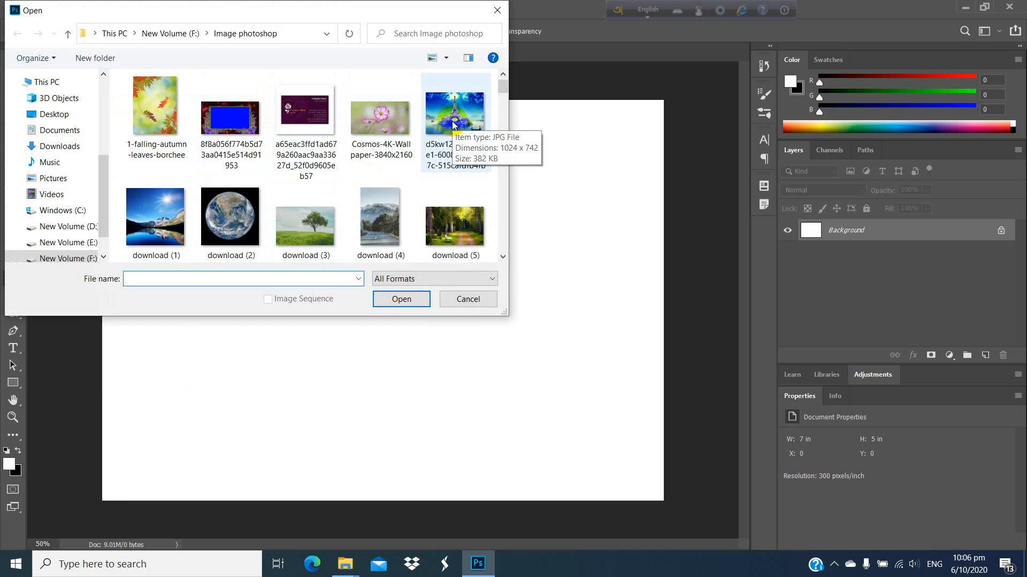
scroll(374, 208, "down", 3)
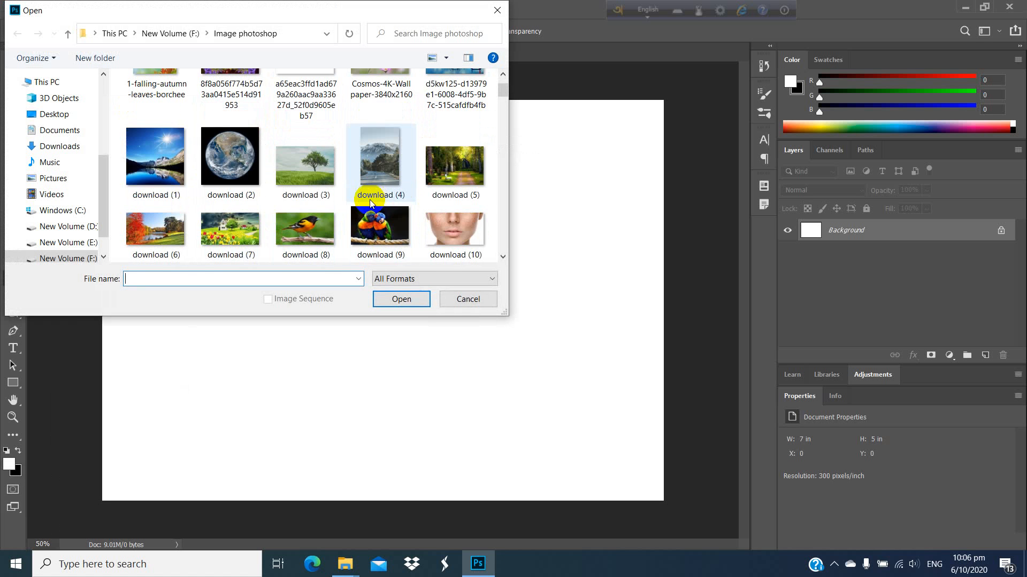
scroll(297, 215, "down", 3)
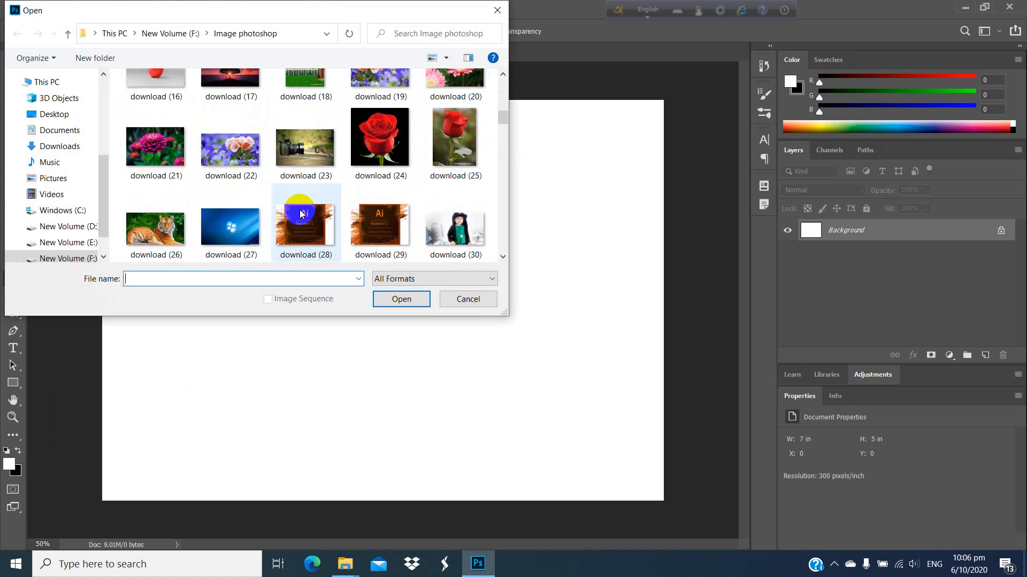
scroll(300, 213, "up", 1)
scroll(301, 210, "down", 5)
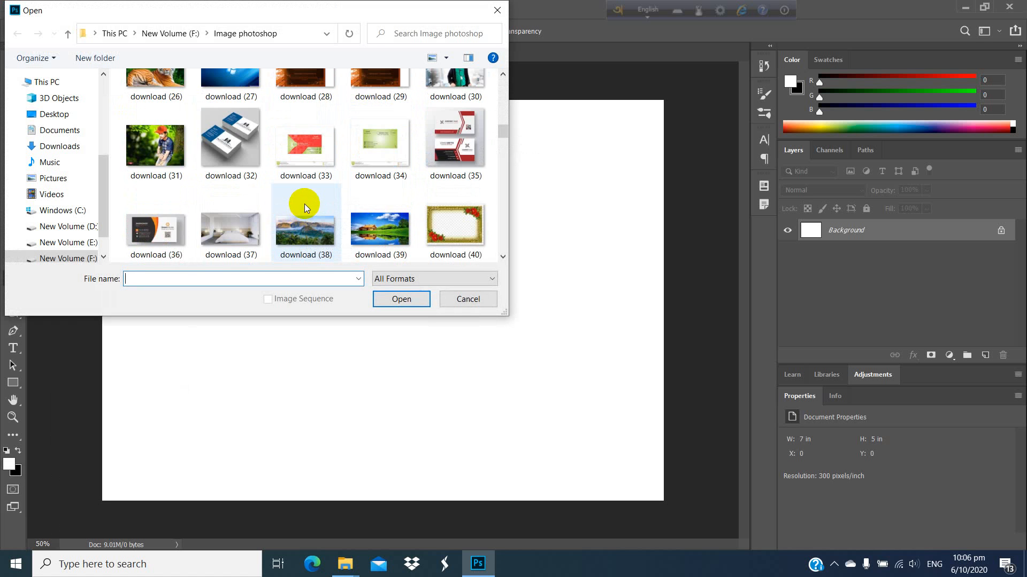
scroll(305, 208, "down", 5)
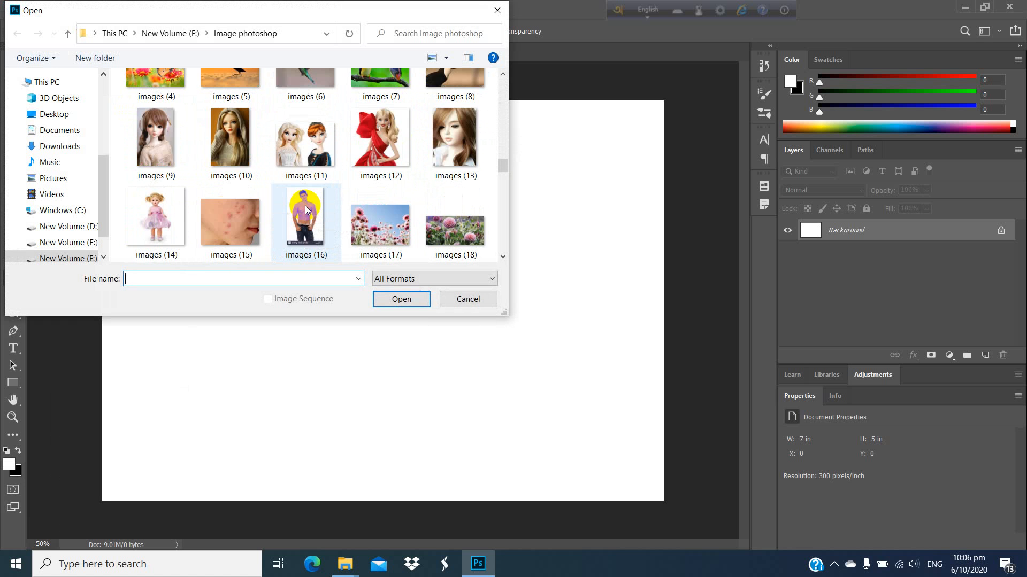
scroll(306, 206, "down", 2)
scroll(309, 205, "down", 2)
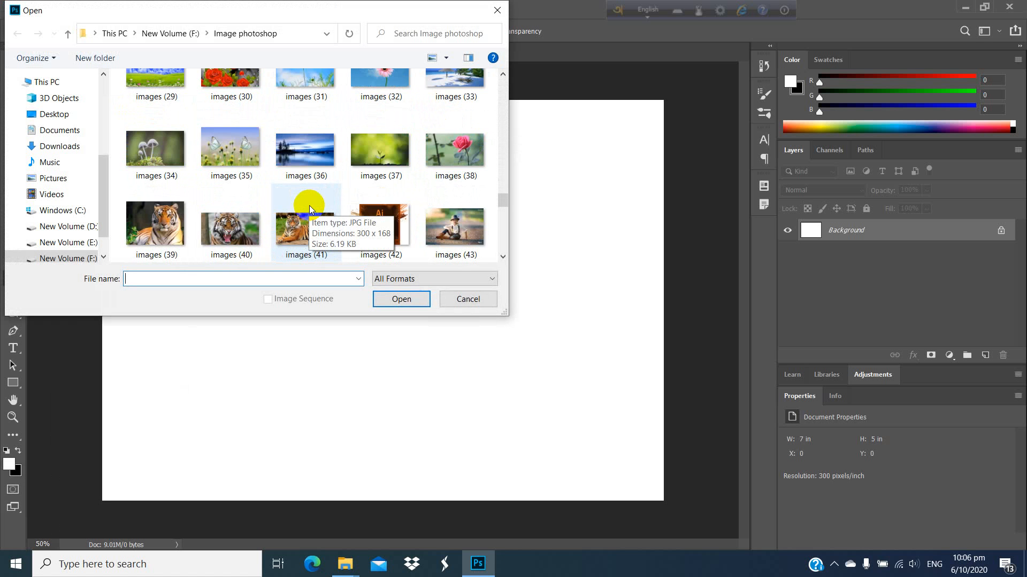
scroll(320, 165, "down", 1)
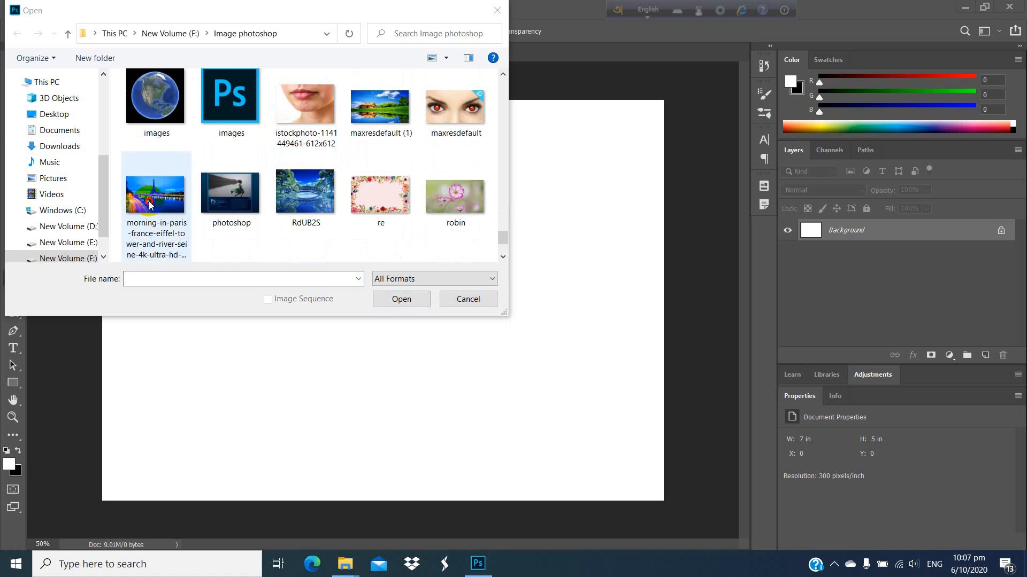
double_click(149, 203)
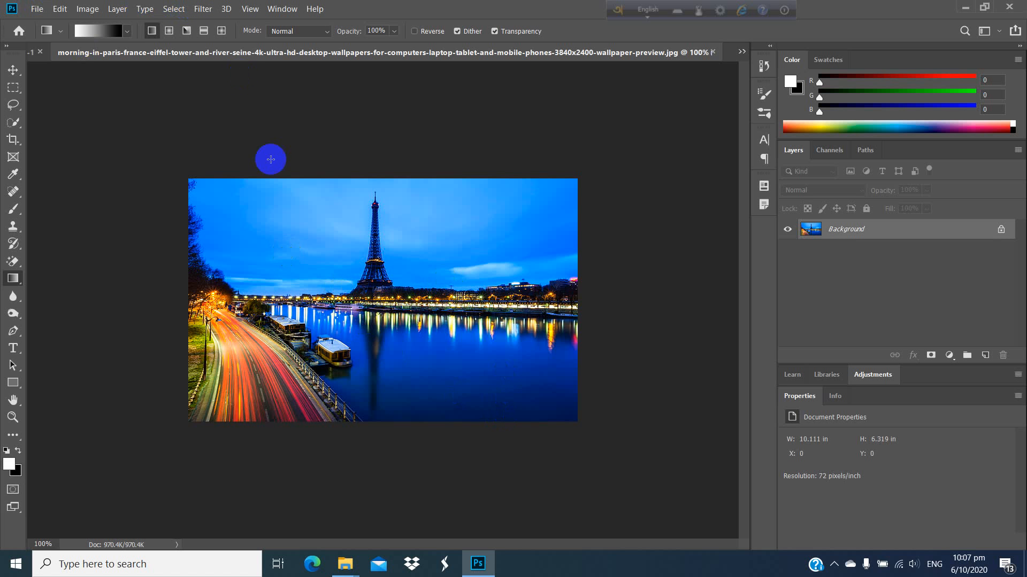
- Open the Filter Gallery for the Paris photo and expand the Artistic filter category
key("ctrl+plus")
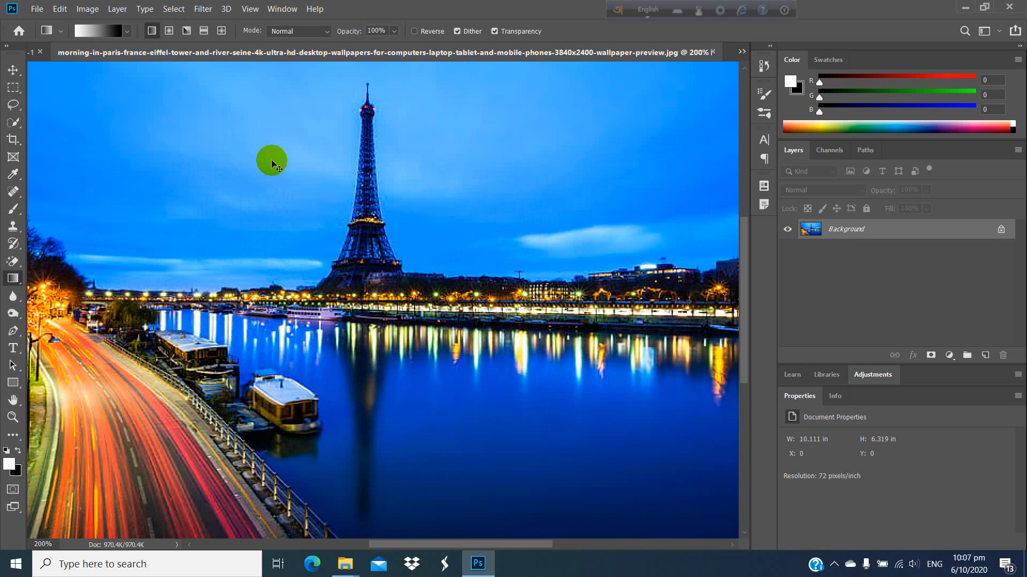
left_click(247, 10)
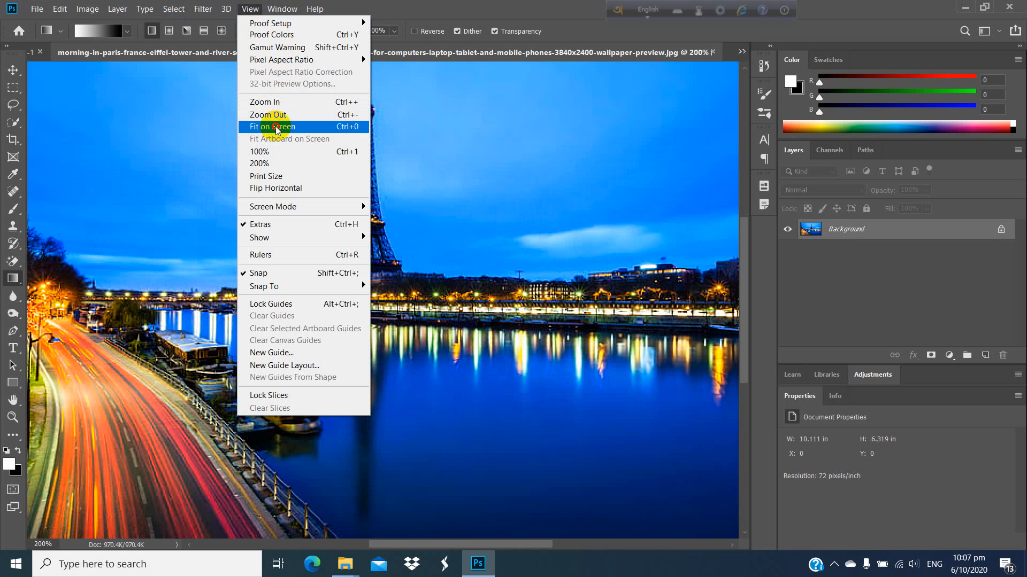
left_click(277, 127)
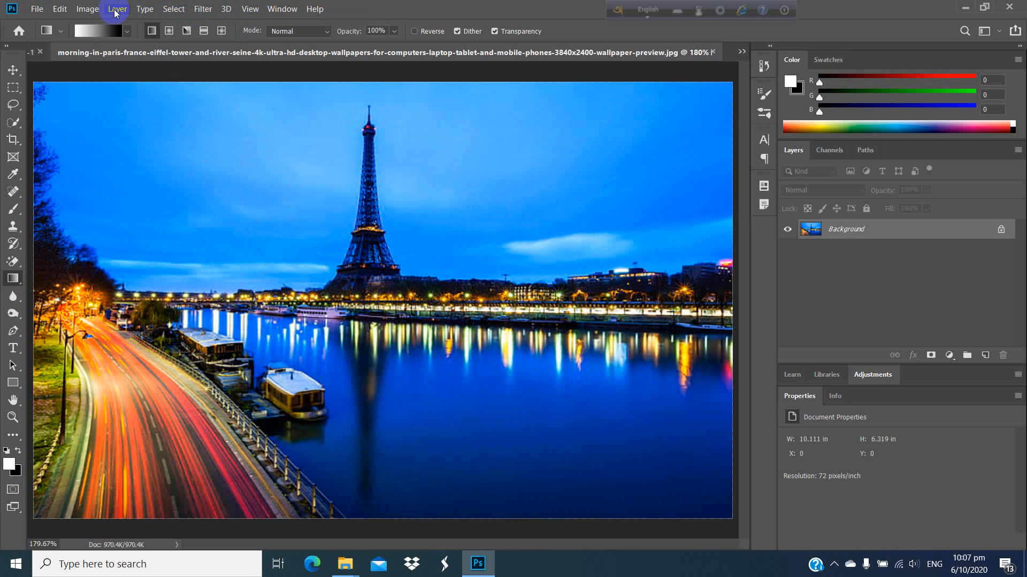
left_click(203, 10)
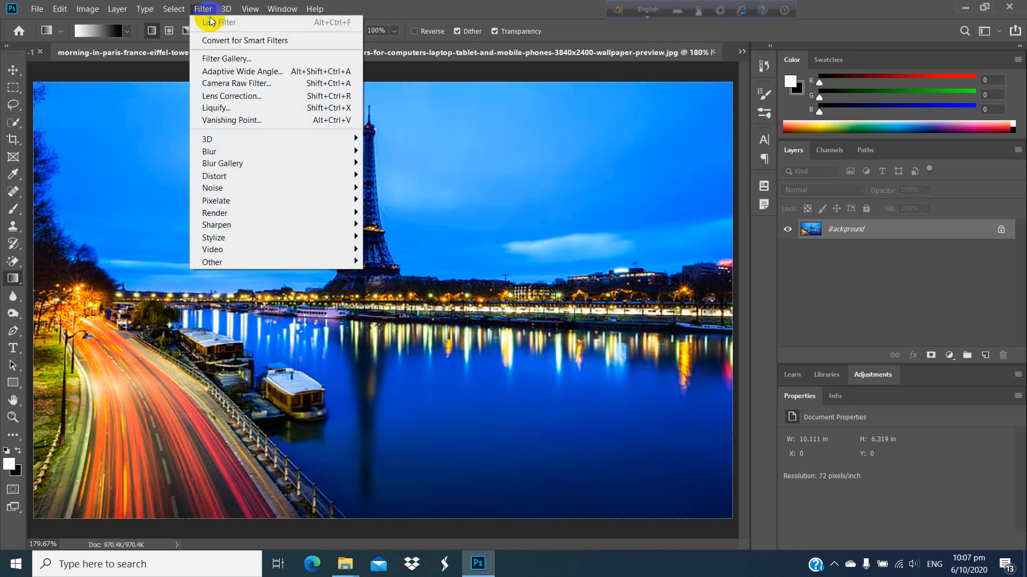
left_click(224, 61)
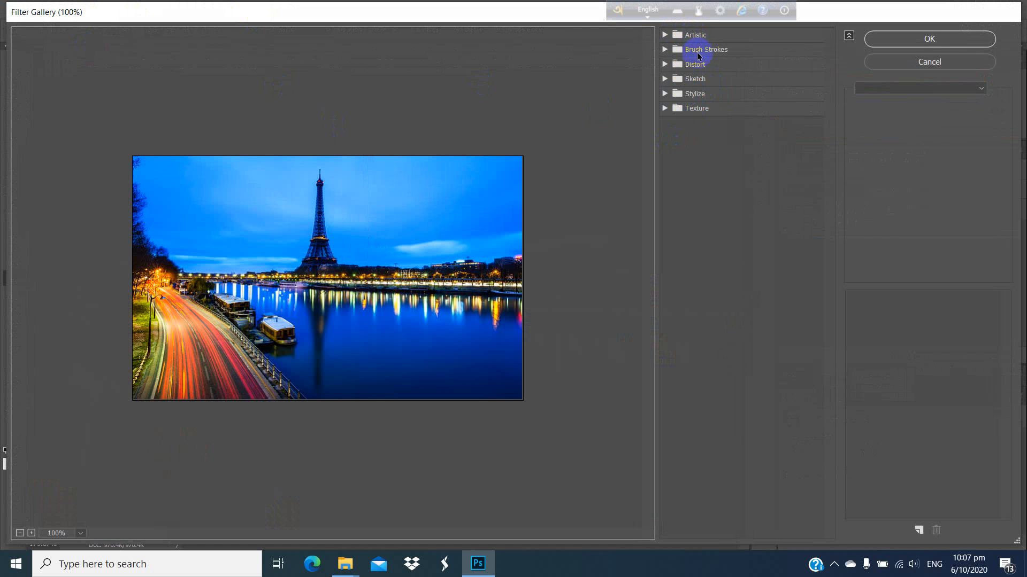
left_click(664, 36)
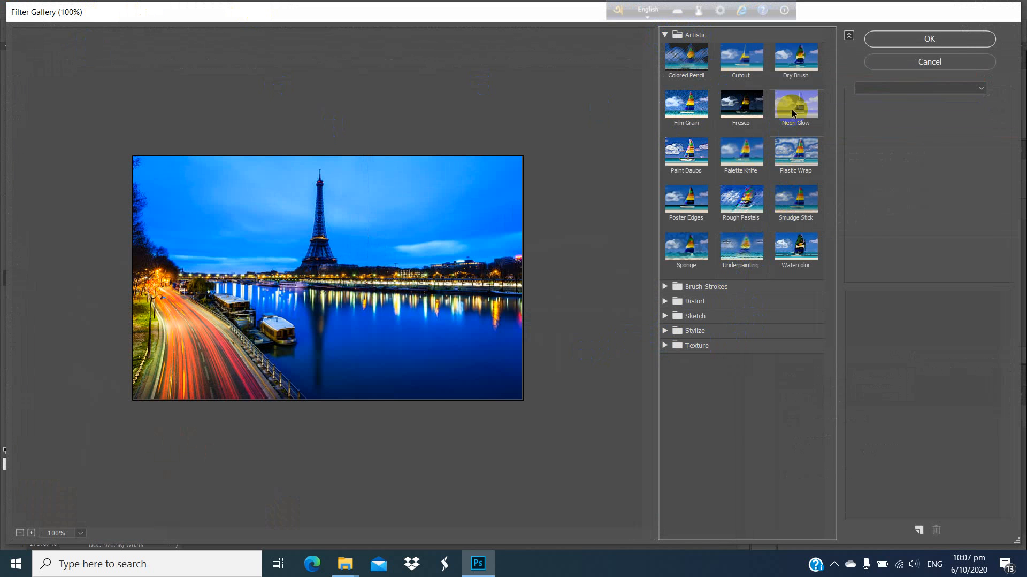
- Preview the Colored Pencil, Cutout, Dry Brush, Film Grain, Fresco and Neon Glow filters on the photo
left_click(688, 58)
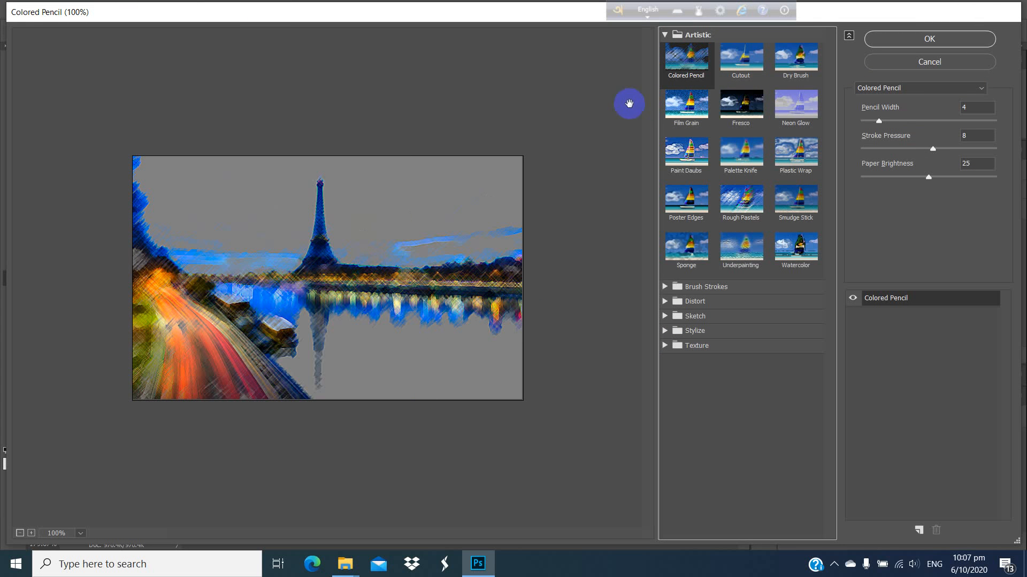
left_click(732, 75)
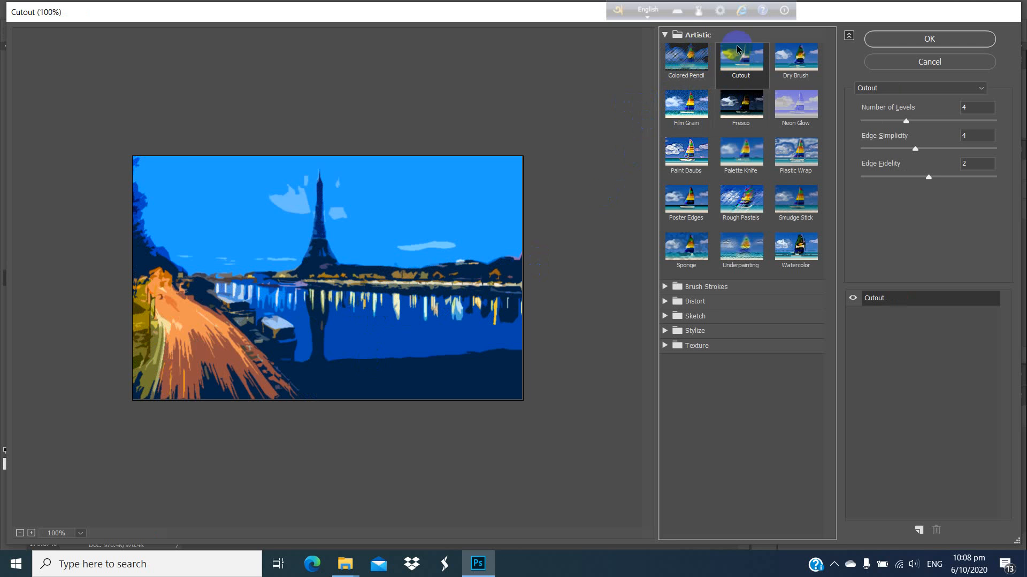
left_click(795, 57)
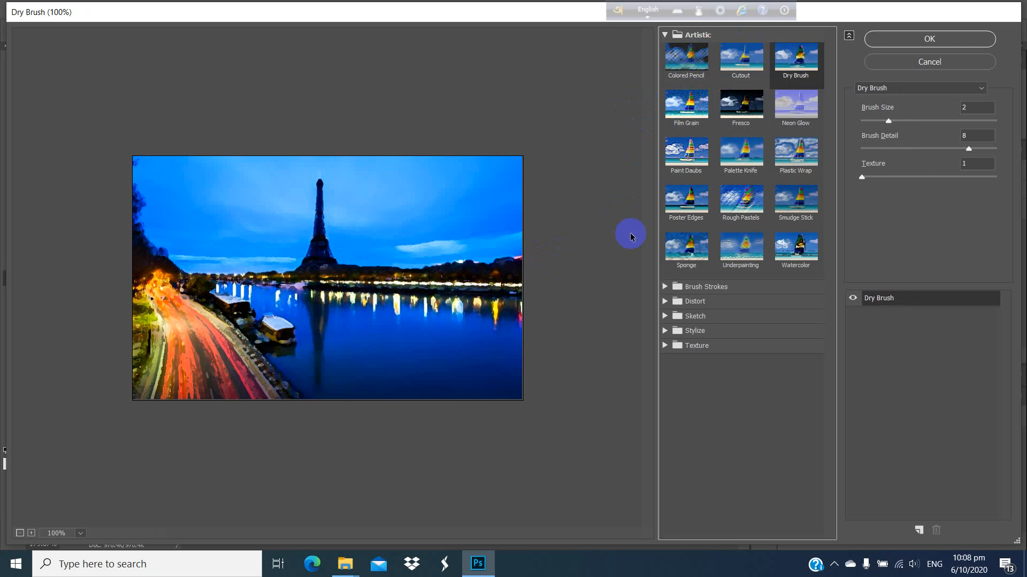
left_click(686, 107)
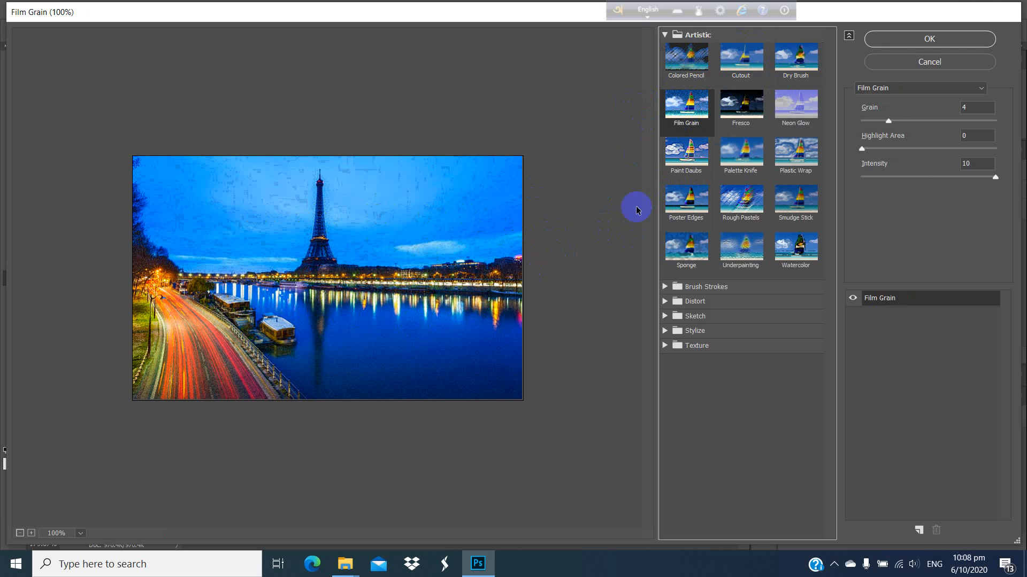
left_click(741, 109)
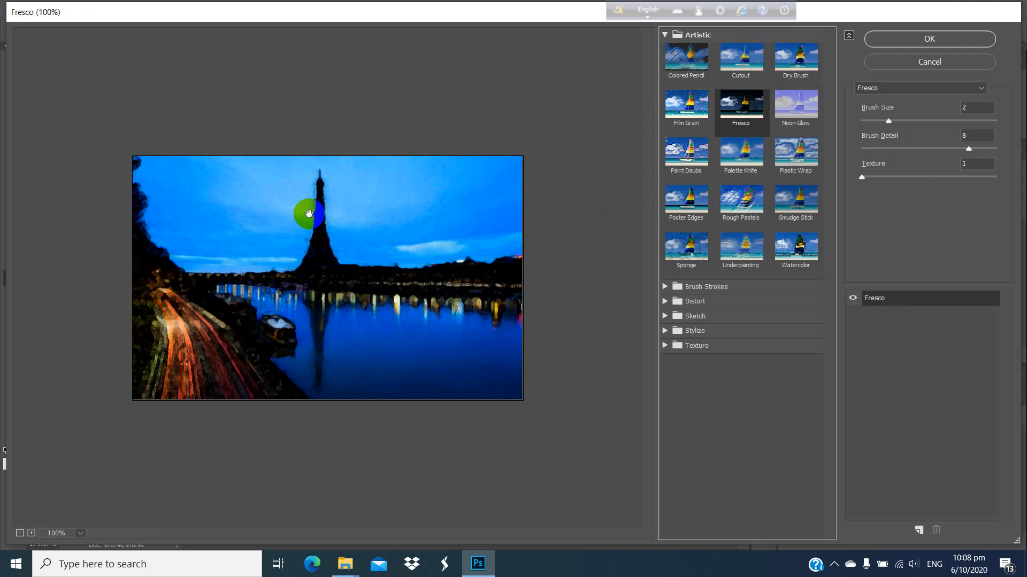
left_click(672, 127)
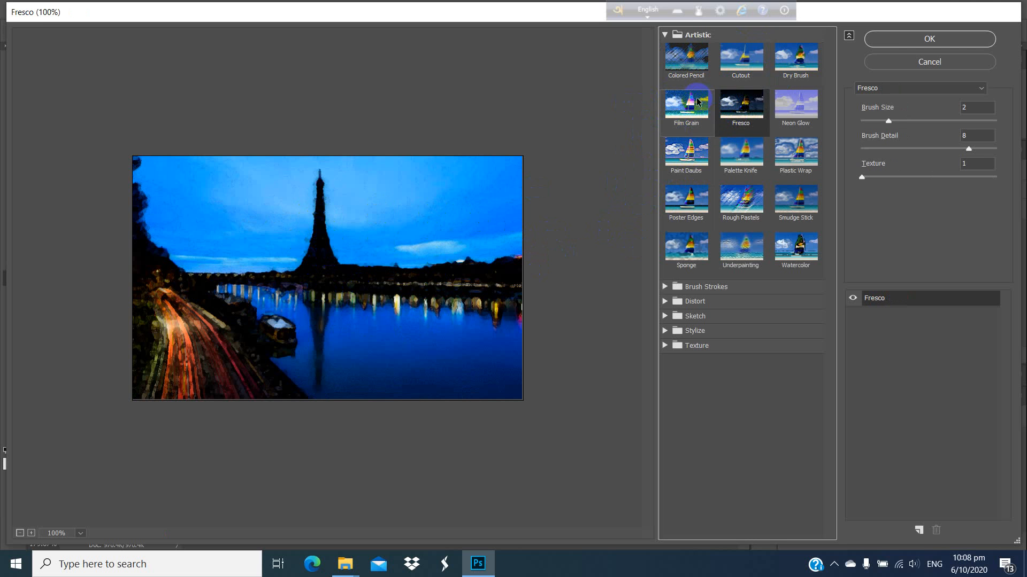
left_click(728, 127)
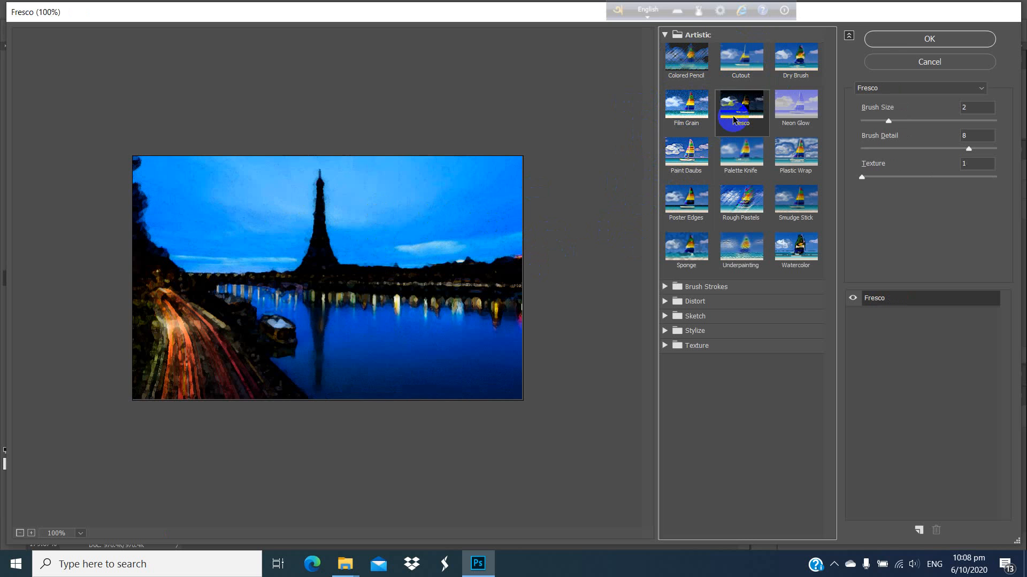
left_click(779, 115)
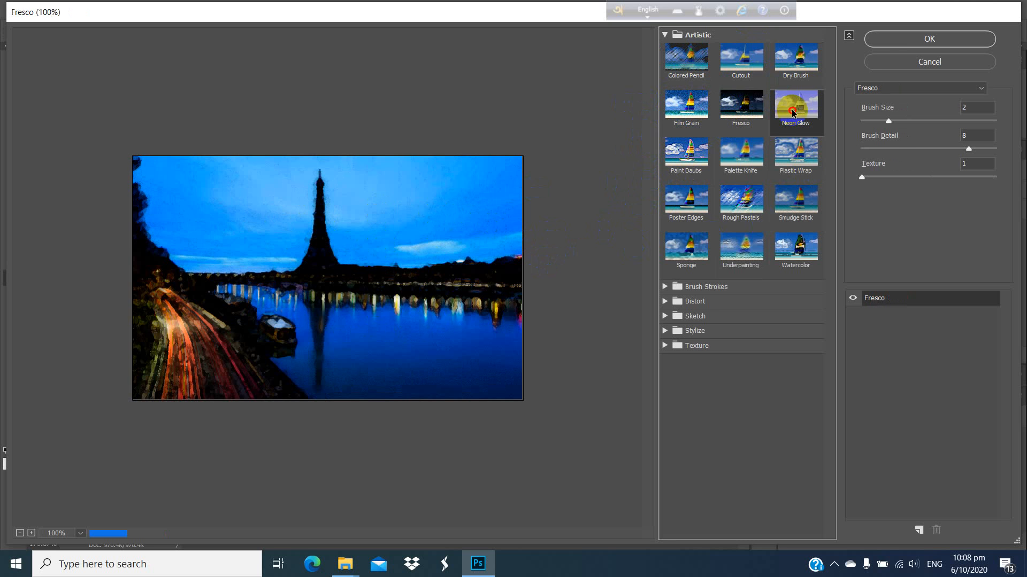
- Preview Paint Daubs, Palette Knife, Plastic Wrap, Poster Edges, Rough Pastels, Smudge Stick, Watercolor, Underpainting and Sponge on the photo
left_click(689, 166)
left_click(732, 160)
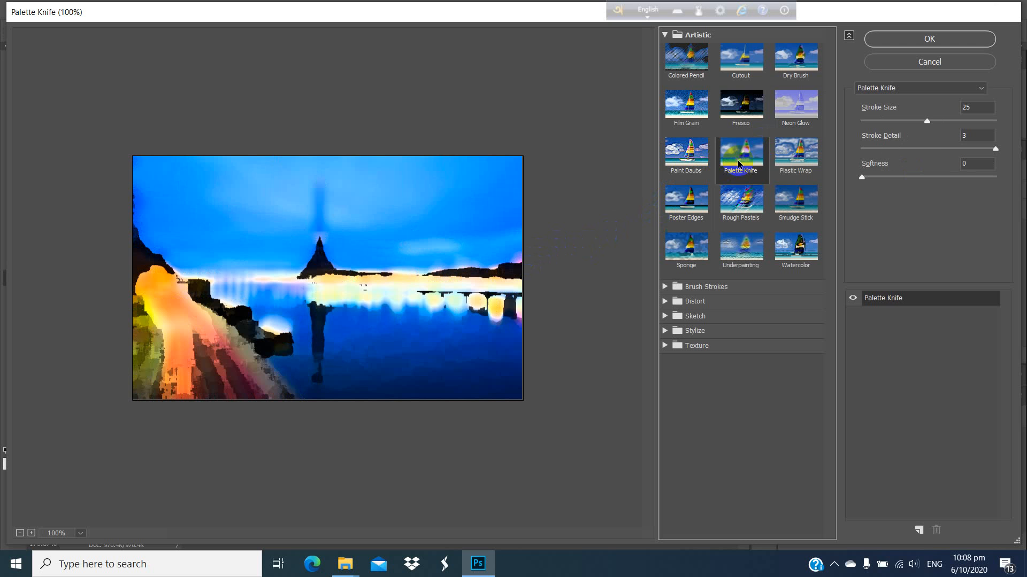
left_click(786, 158)
left_click(685, 201)
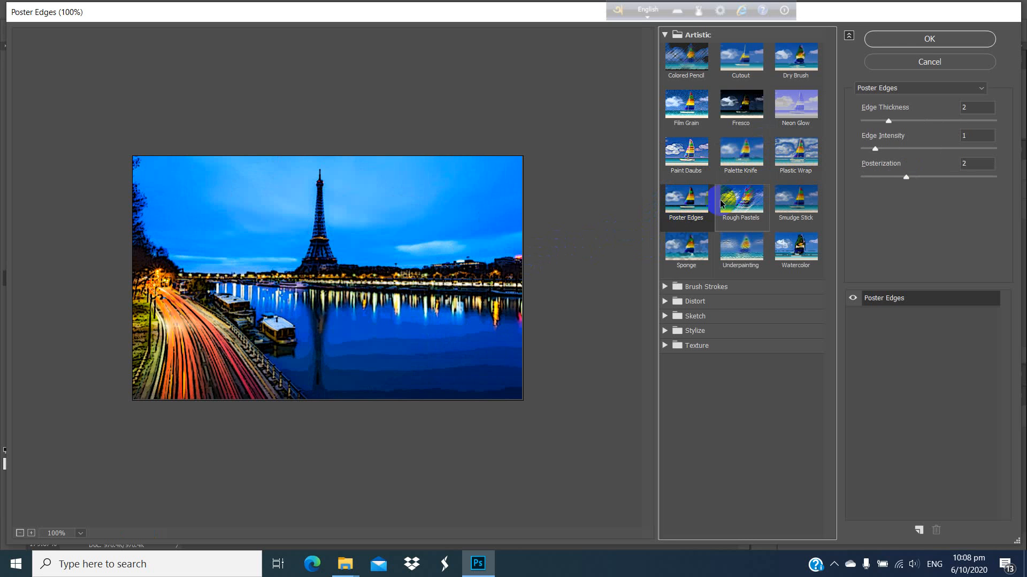
left_click(762, 201)
left_click(802, 197)
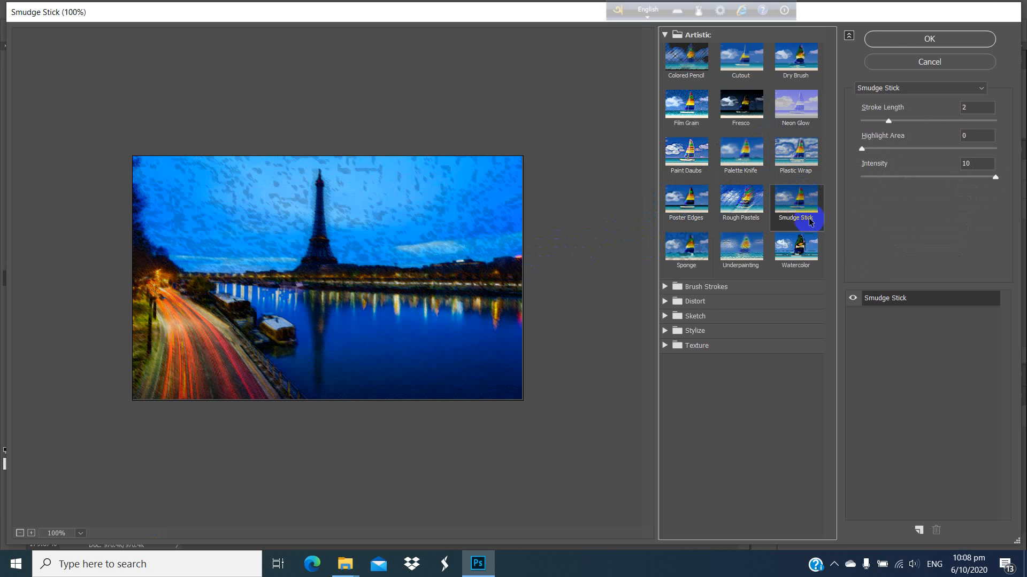
left_click(796, 247)
left_click(740, 247)
left_click(689, 261)
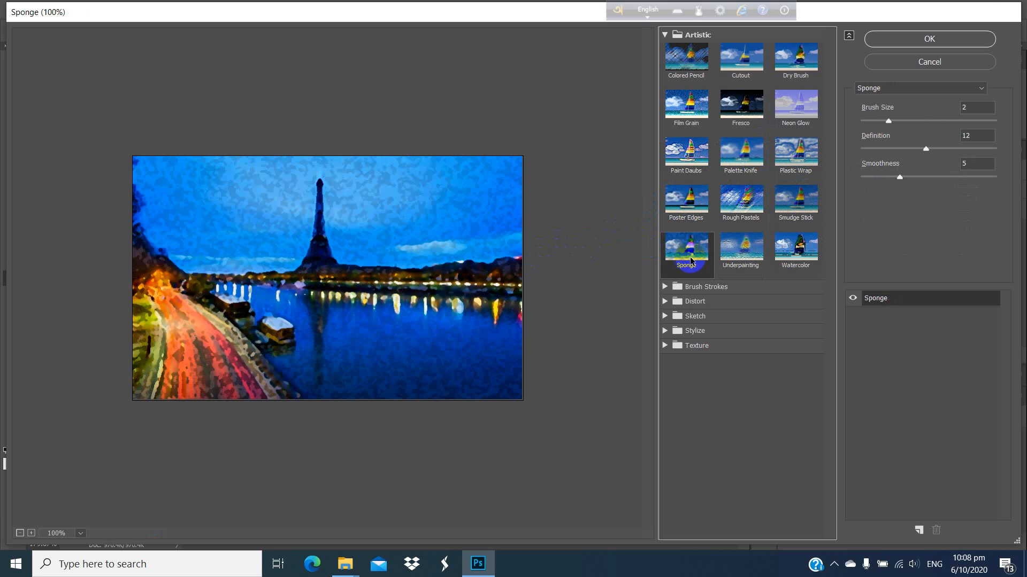
- Compare the Poster Edges and Plastic Wrap effects on the photo, ending with Poster Edges selected
left_click(683, 219)
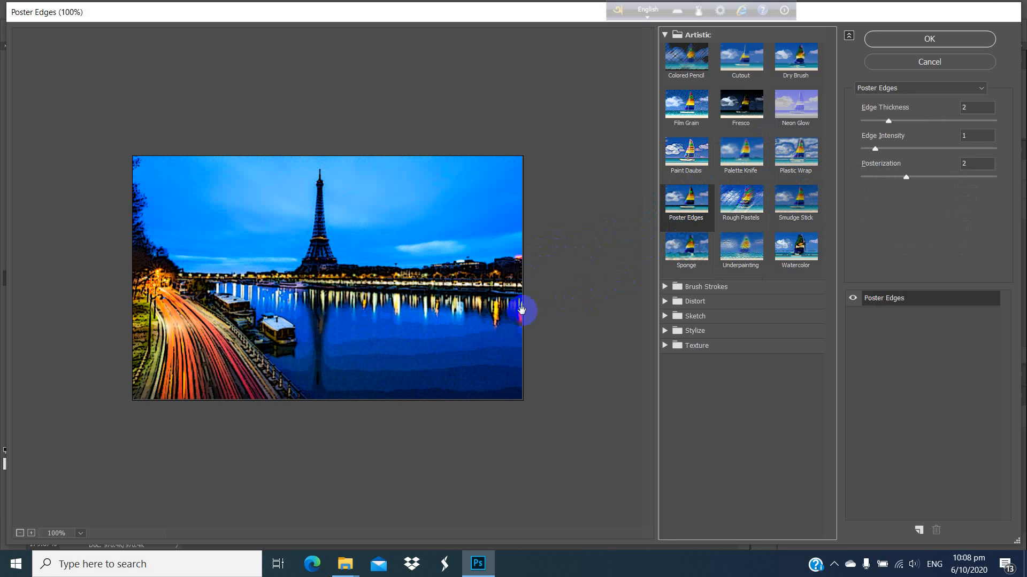
left_click(801, 155)
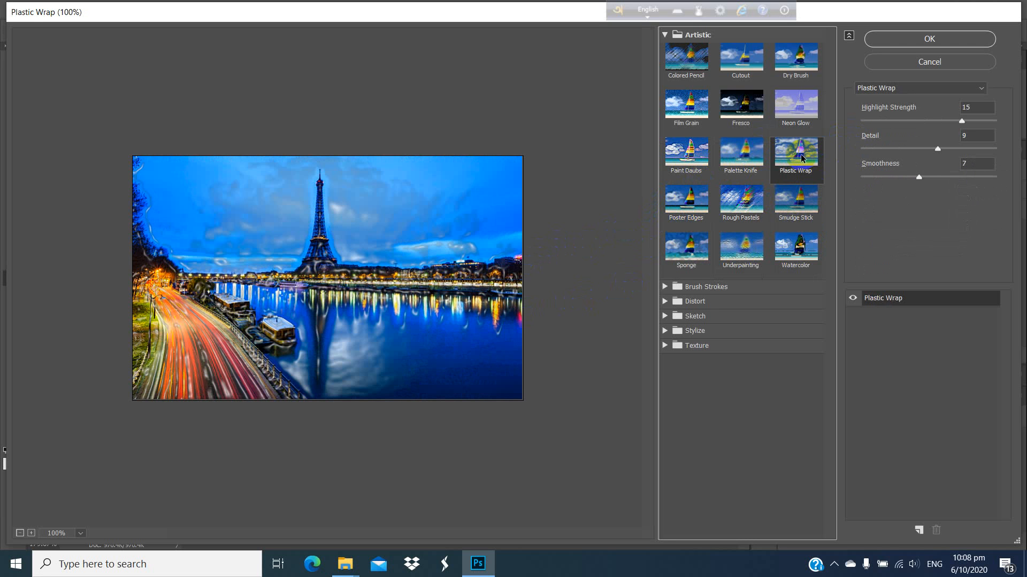
left_click(685, 220)
left_click(693, 284)
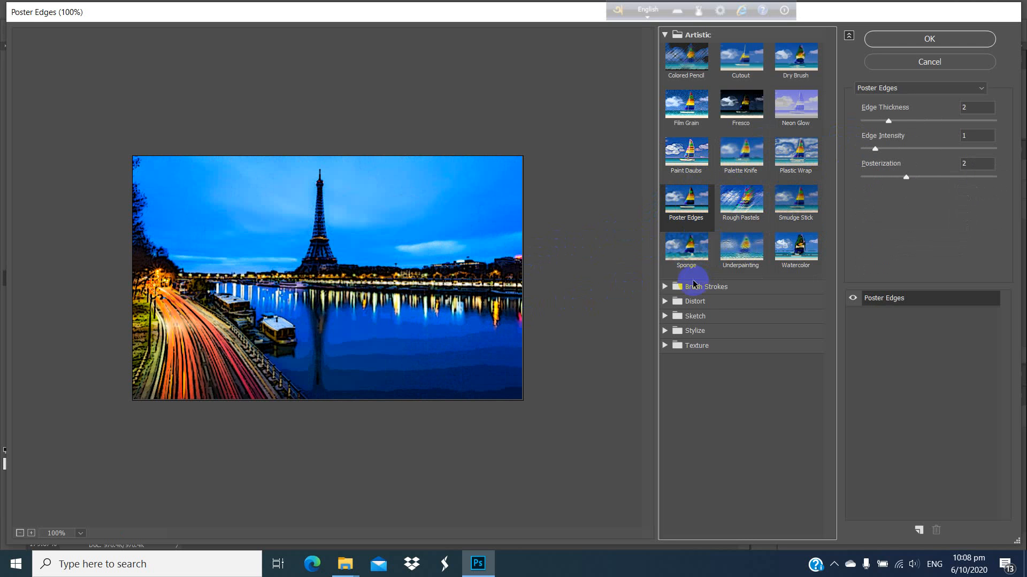
- Switch to the Brush Strokes category and preview Accented Edges, Angled Strokes, Crosshatch, Spatter, Ink Outlines, Dark Strokes, Sprayed Strokes and Sumi-e
left_click(664, 39)
left_click(665, 51)
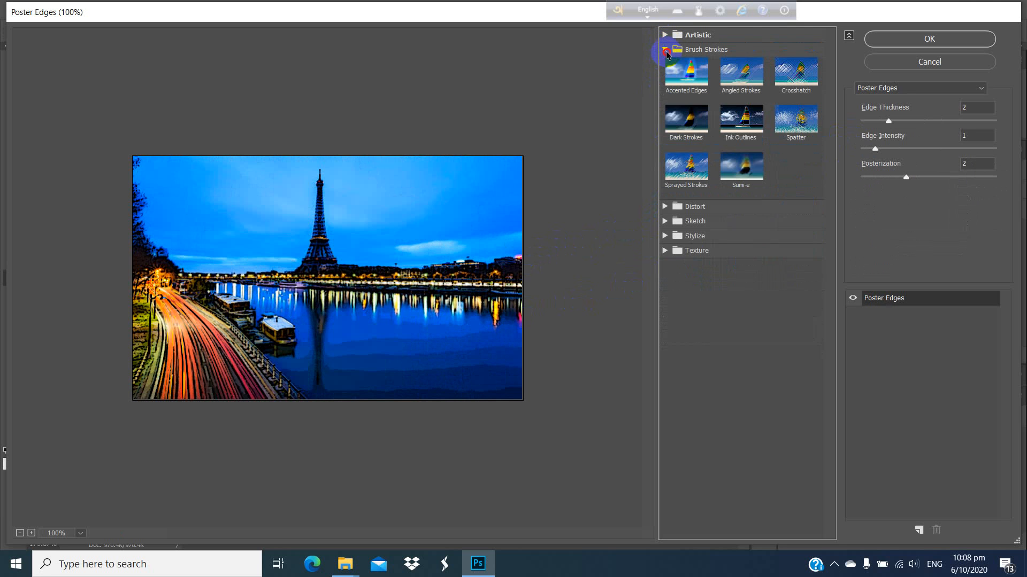
left_click(689, 79)
left_click(733, 90)
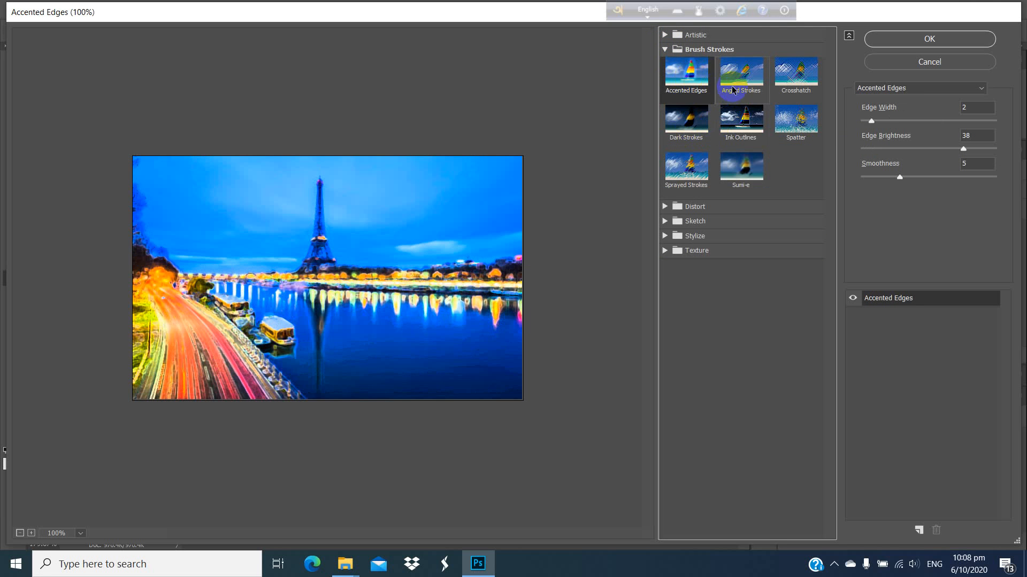
left_click(792, 79)
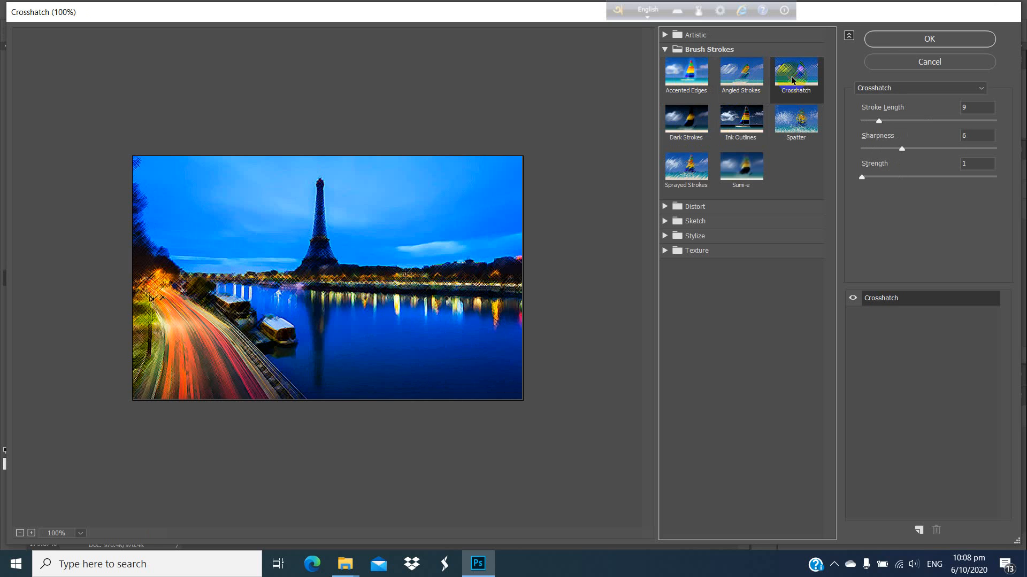
left_click(797, 112)
left_click(741, 120)
left_click(682, 128)
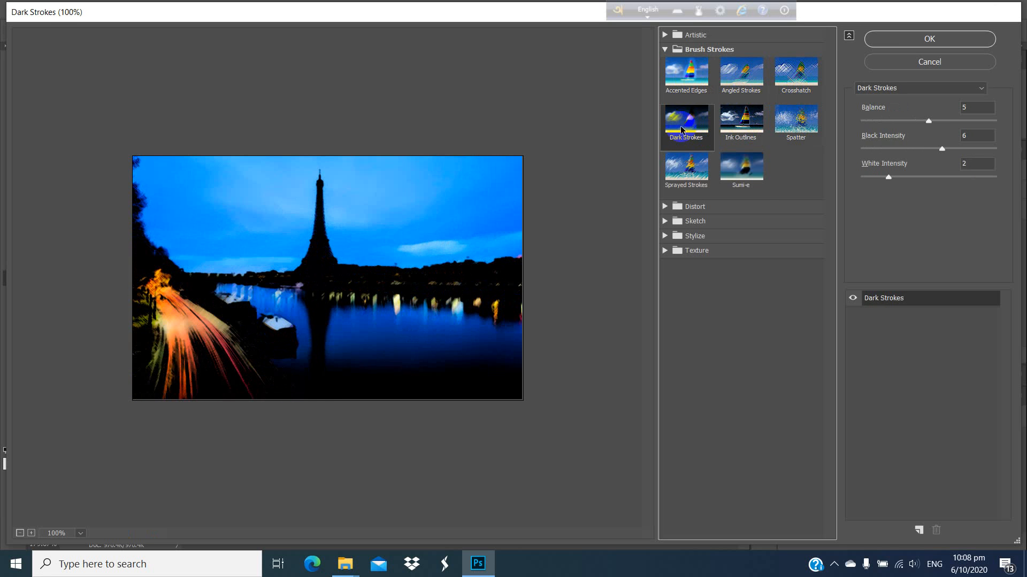
left_click(684, 167)
left_click(762, 163)
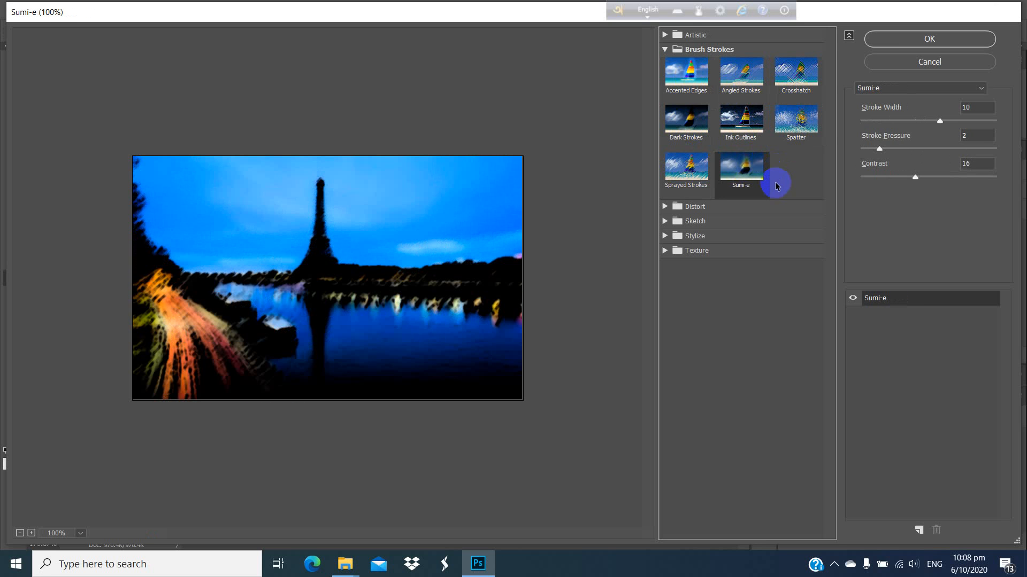
- Expand the Distort category and preview Diffuse Glow, Glass and Ocean Ripple on the photo, ending with Glass selected
left_click(663, 207)
left_click(687, 229)
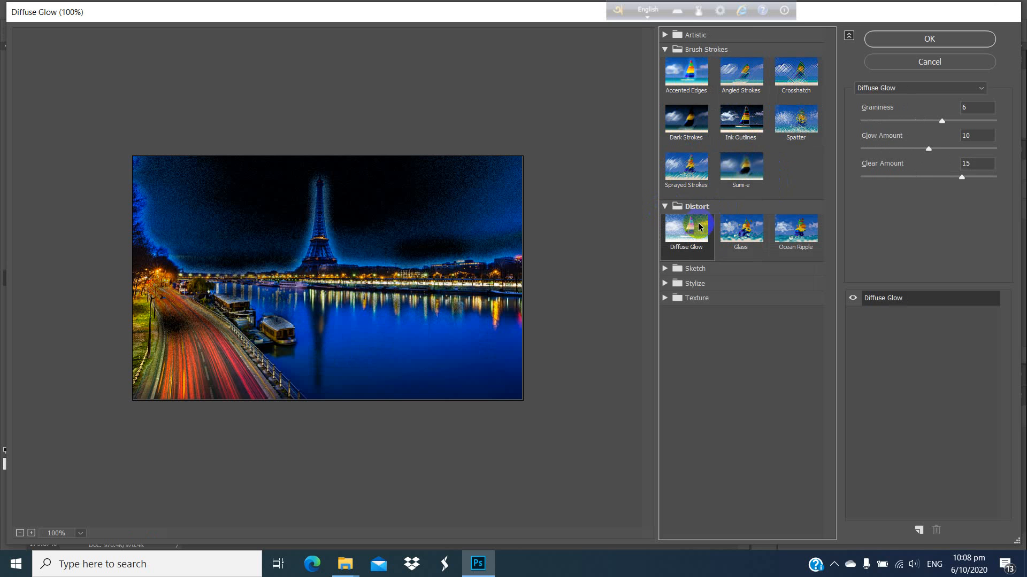
left_click(726, 230)
left_click(793, 233)
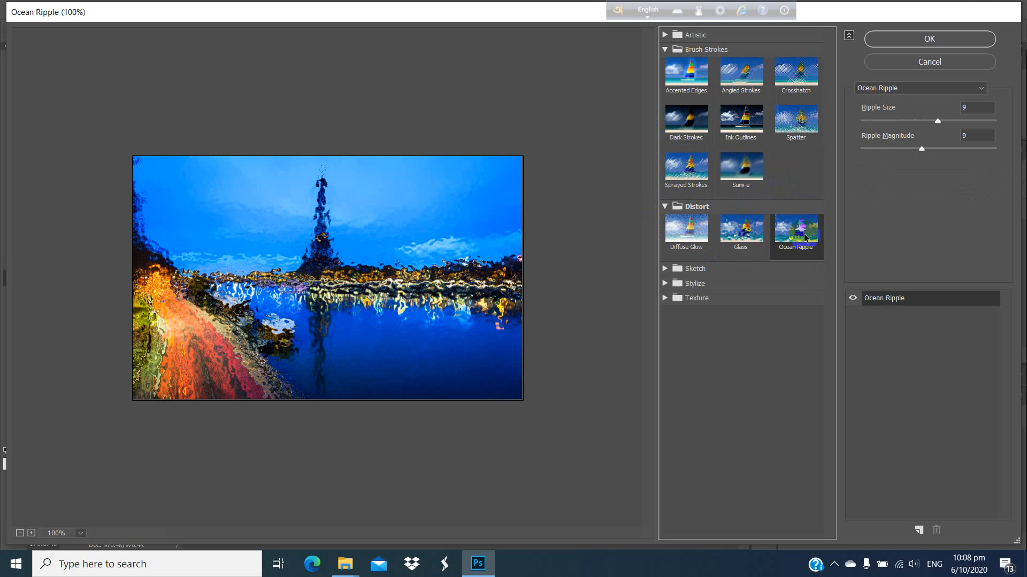
left_click(755, 238)
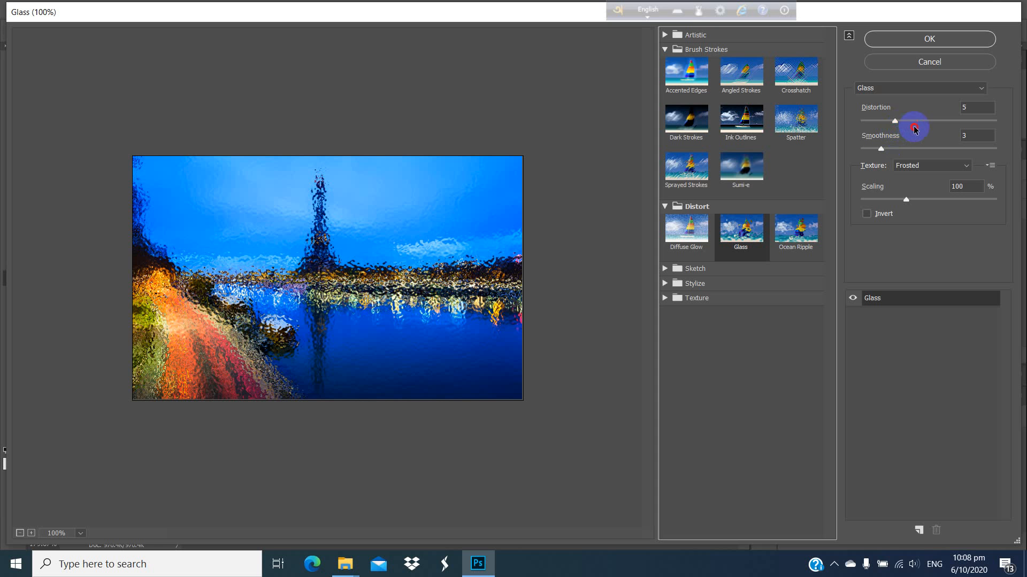
- Set the Glass filter's distortion to 9, smoothness to 4 and scaling to 115%
left_click_drag(895, 122, 921, 120)
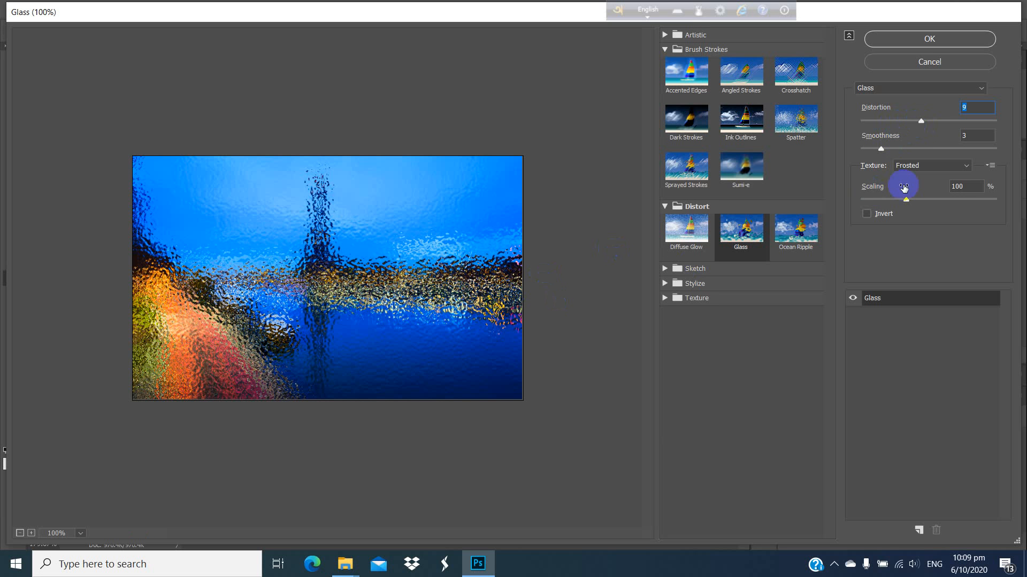
mouse_move(884, 154)
left_mouse_down()
mouse_move(916, 153)
mouse_move(873, 166)
mouse_move(888, 165)
left_mouse_up()
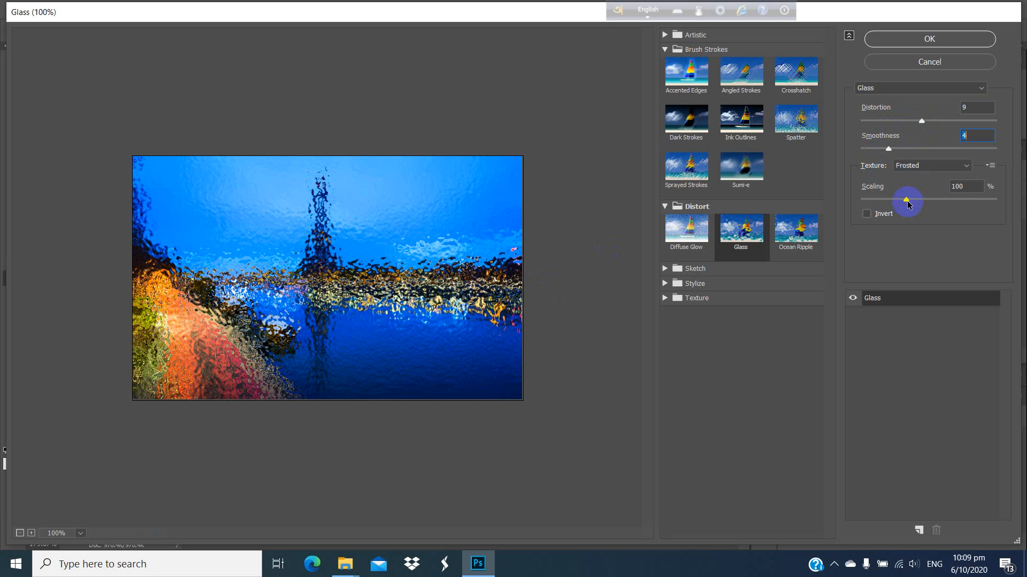
left_click_drag(907, 201, 919, 200)
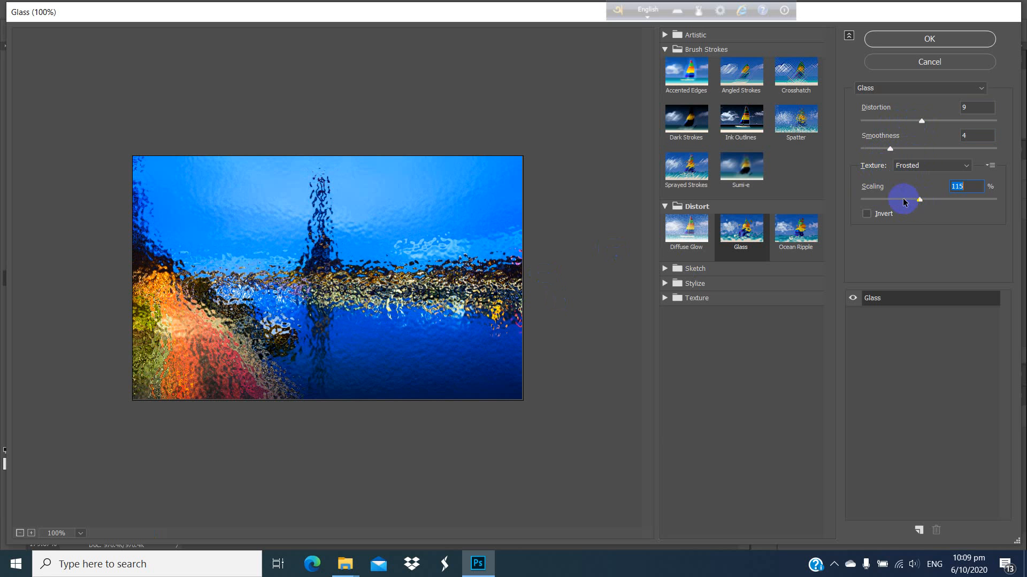
- Expand the Sketch category and preview Charcoal, Bas Relief, Chrome, Conté Crayon, Graphic Pen, Note Paper and Water Paper
left_click(665, 269)
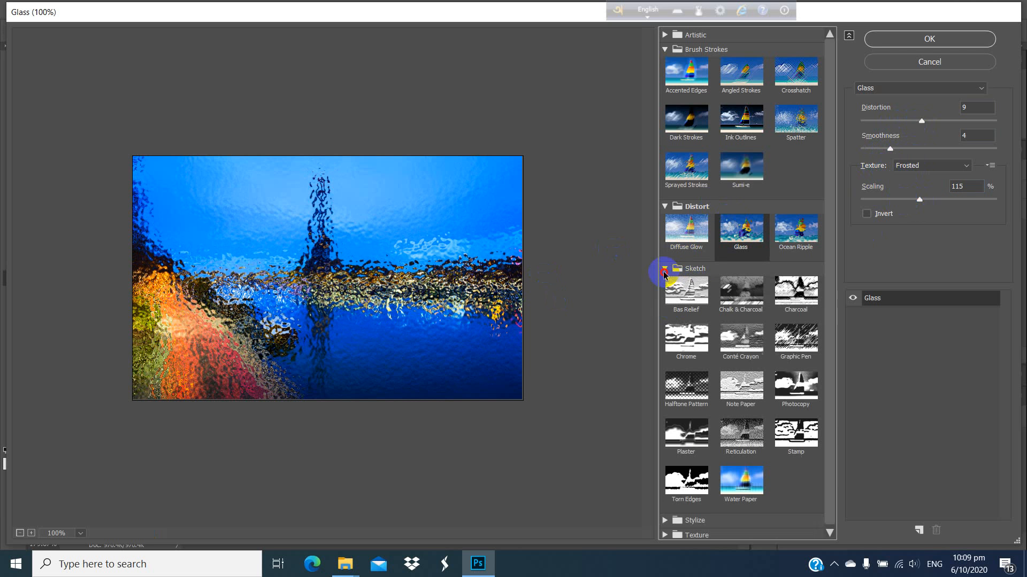
left_click(791, 291)
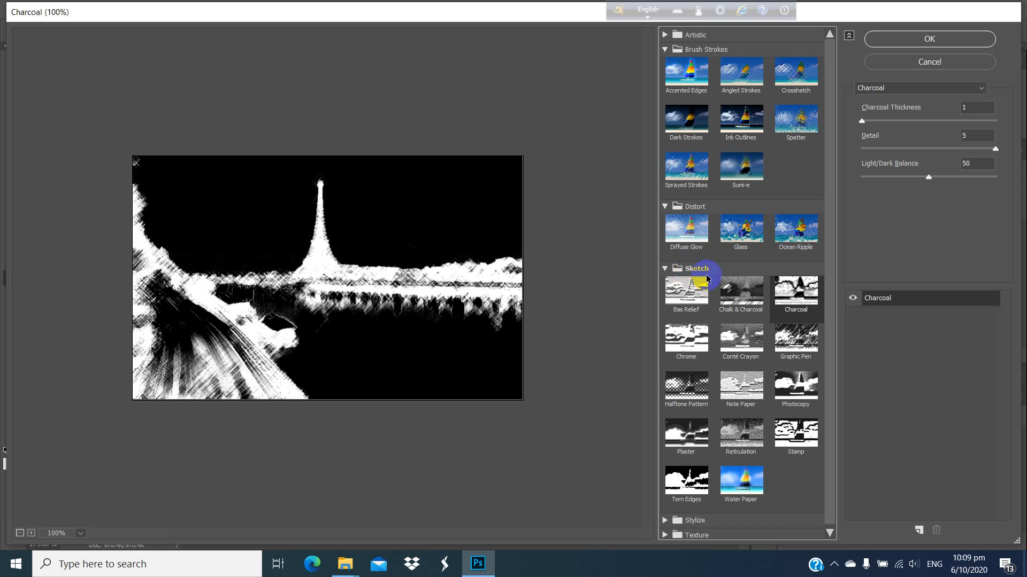
left_click(690, 305)
left_click(690, 338)
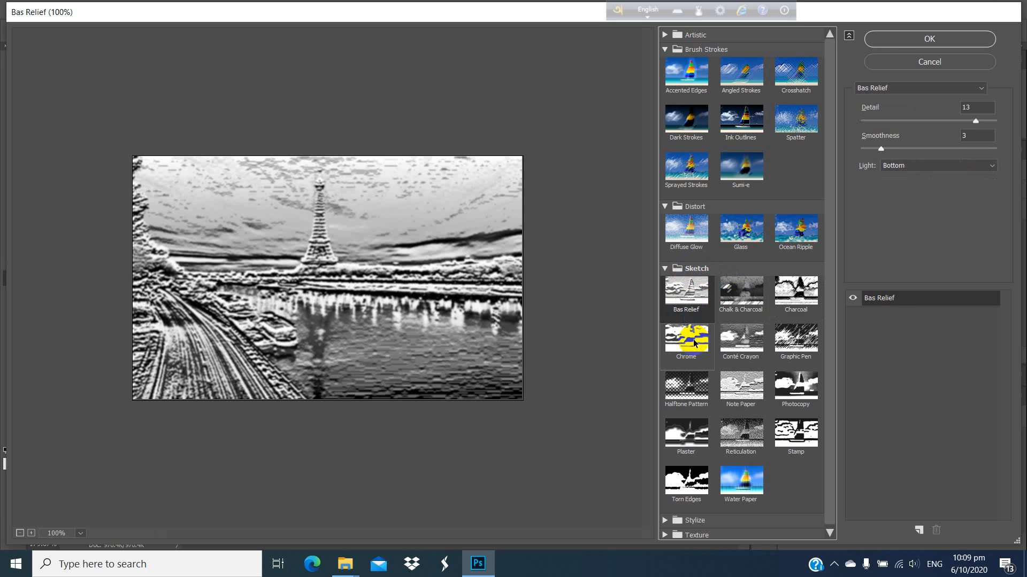
left_click(740, 340)
left_click(802, 335)
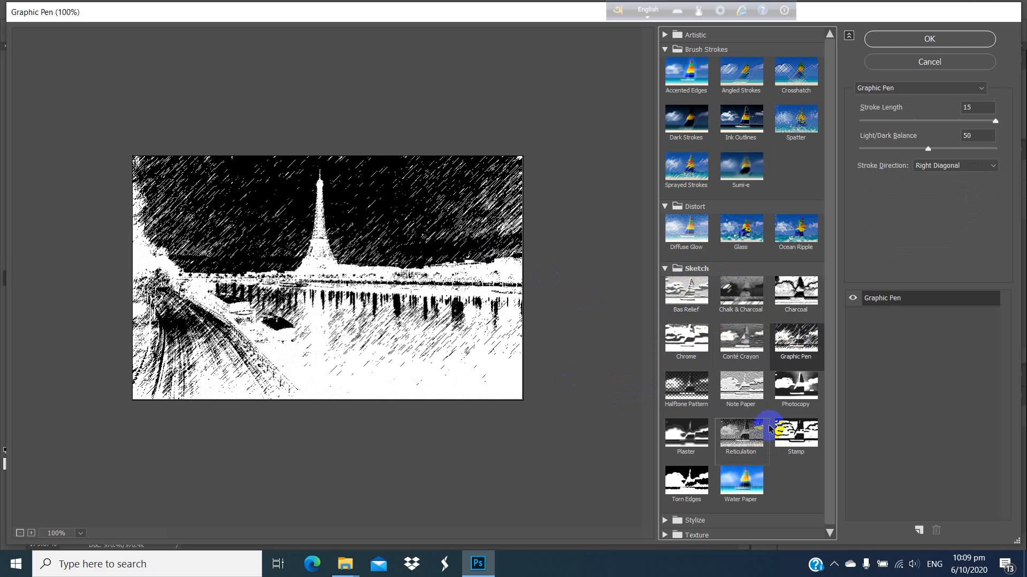
left_click(743, 393)
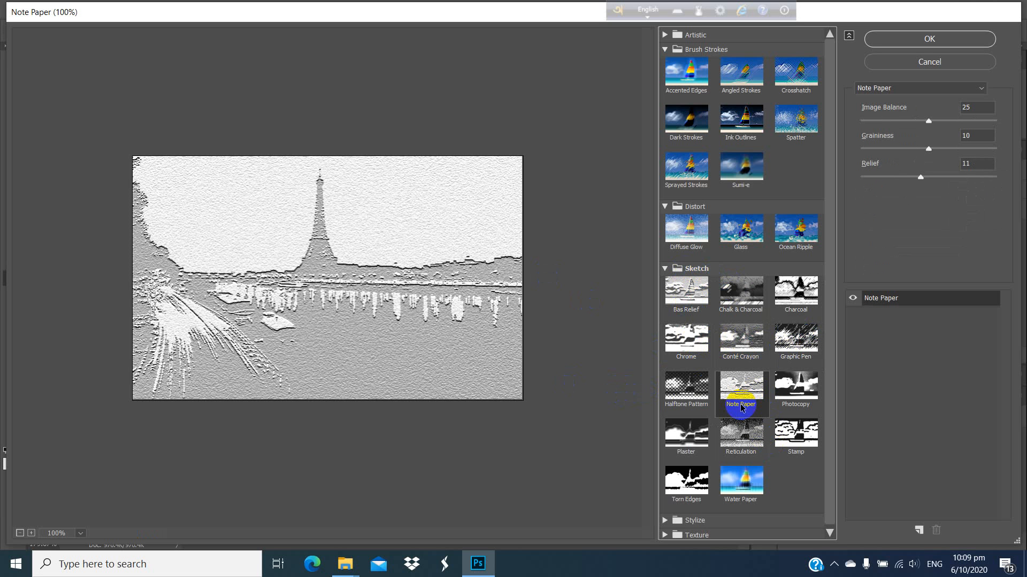
left_click(743, 472)
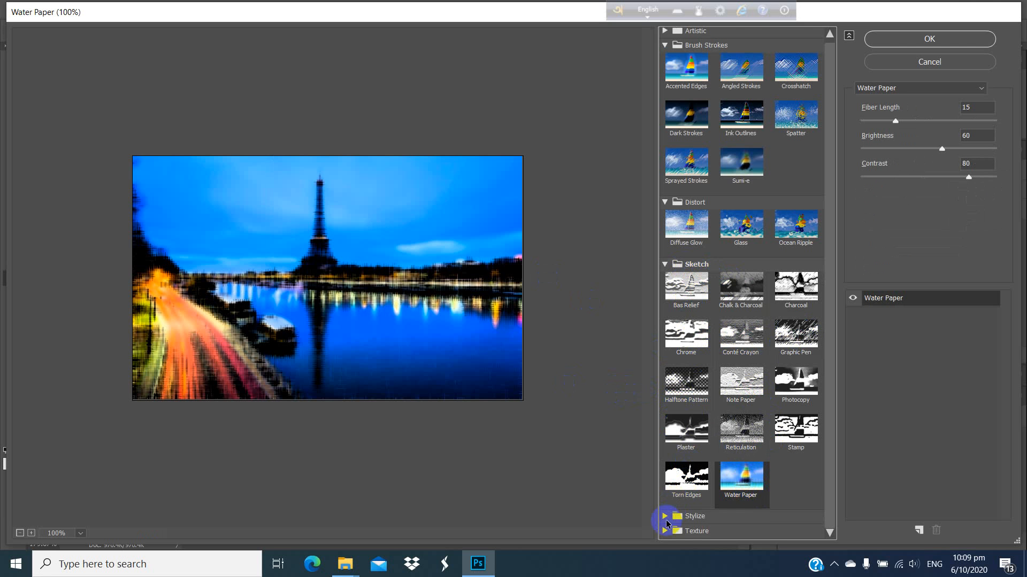
- Preview Glowing Edges from Stylize and Craquelure, Grain, Mosaic Tiles, Patchwork, Stained Glass and Texturizer from Texture
left_click(696, 516)
left_click(687, 491)
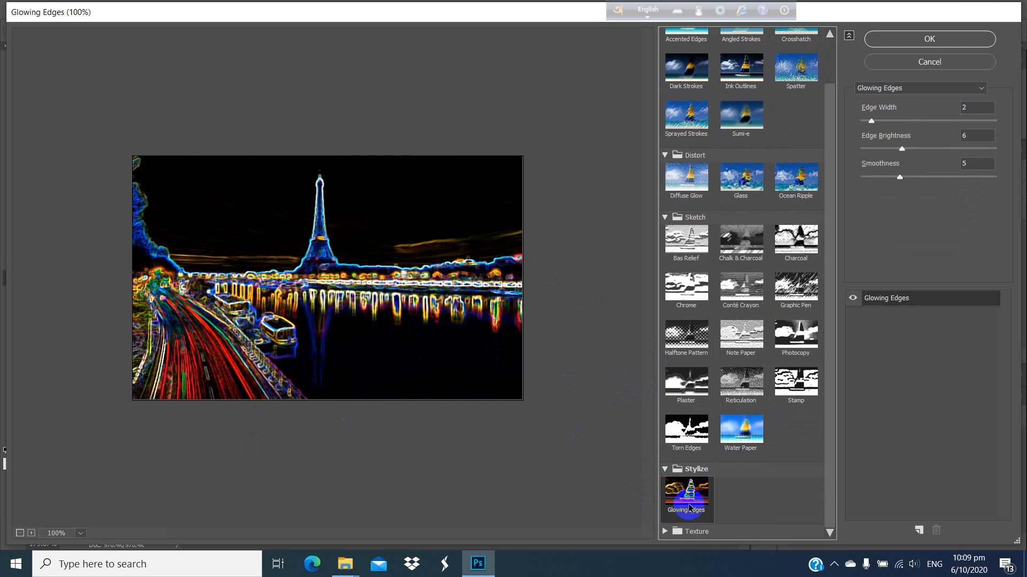
left_click(666, 532)
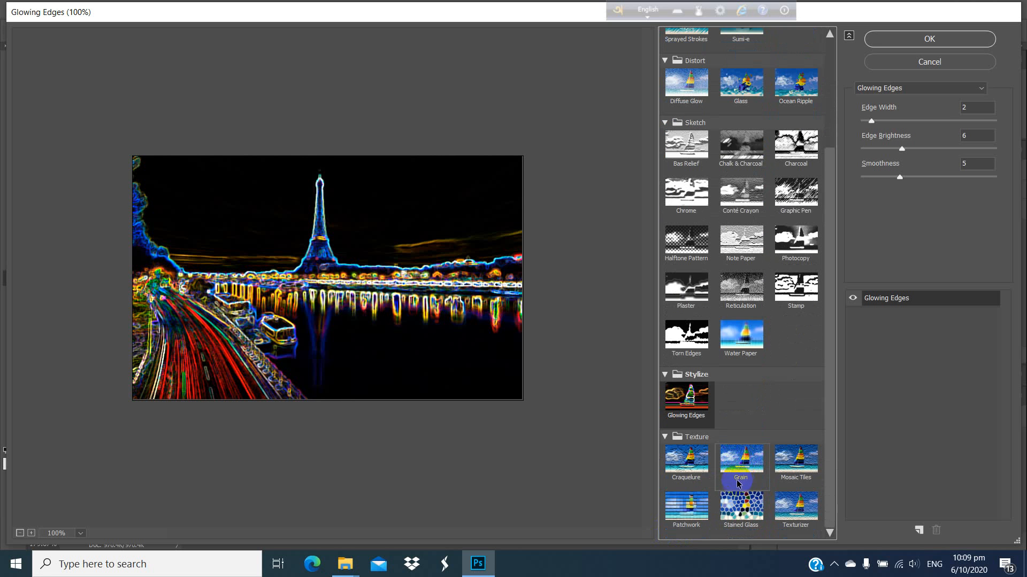
left_click(687, 468)
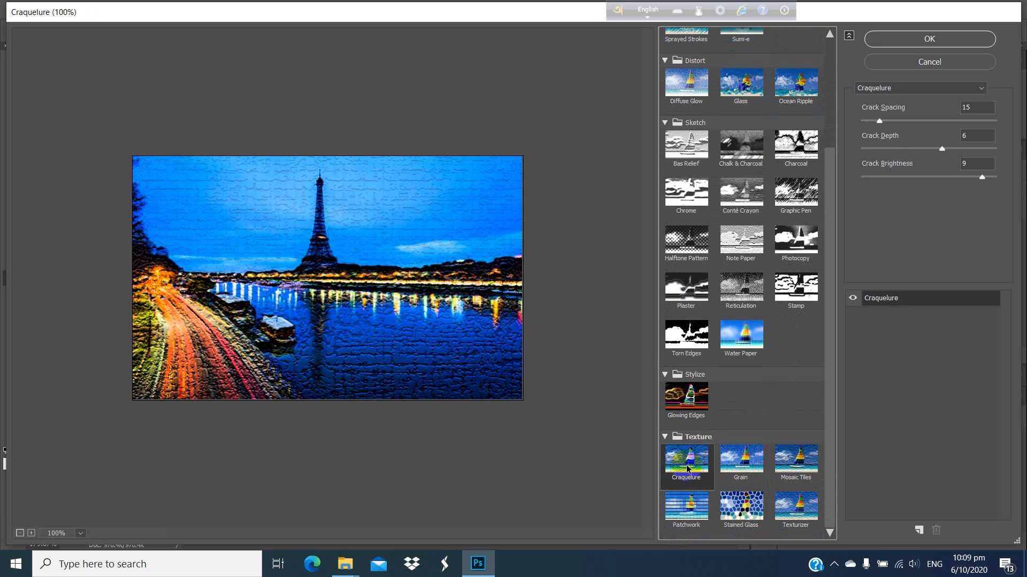
left_click(741, 461)
left_click(781, 461)
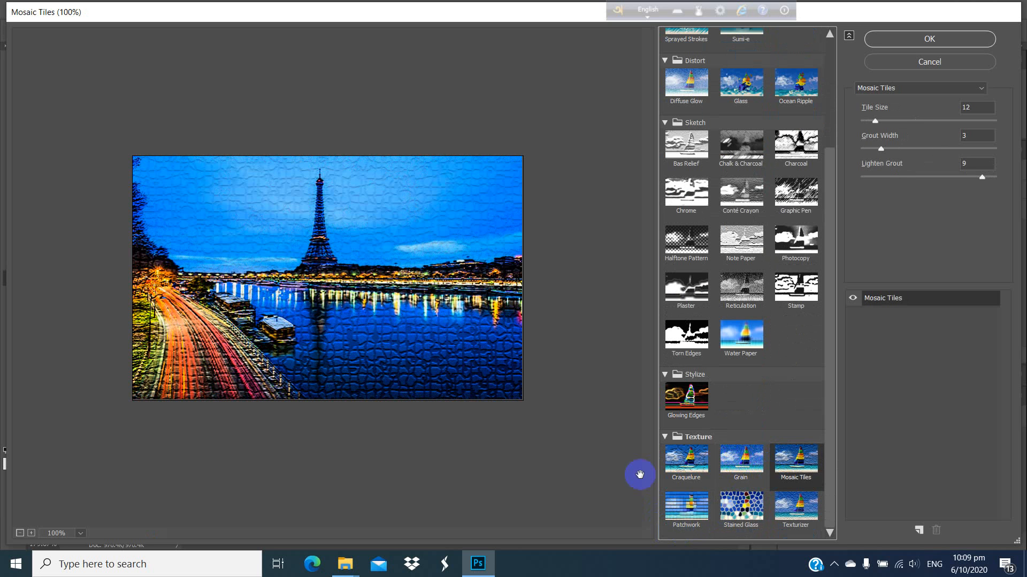
left_click(695, 508)
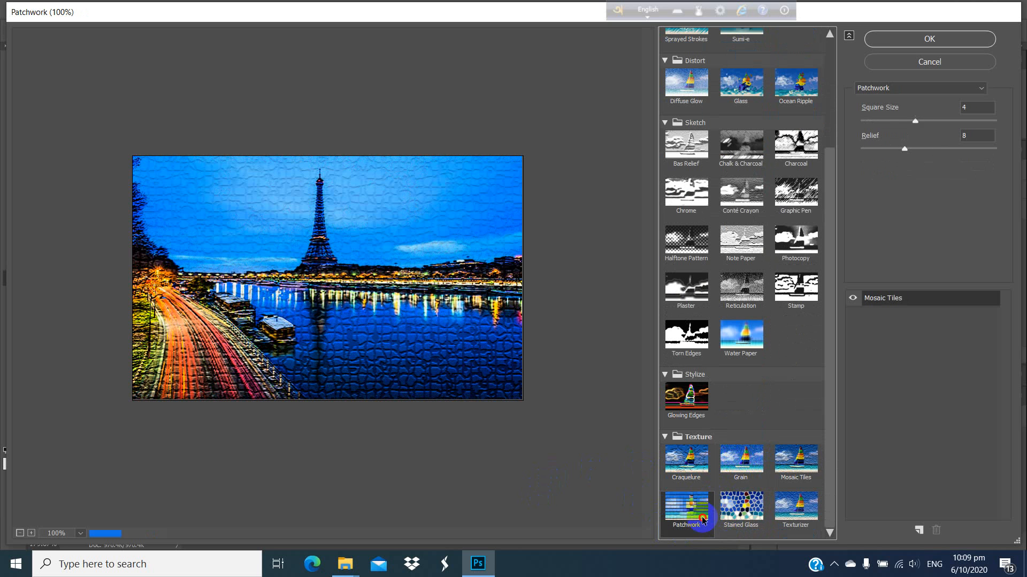
left_click(748, 511)
left_click(796, 511)
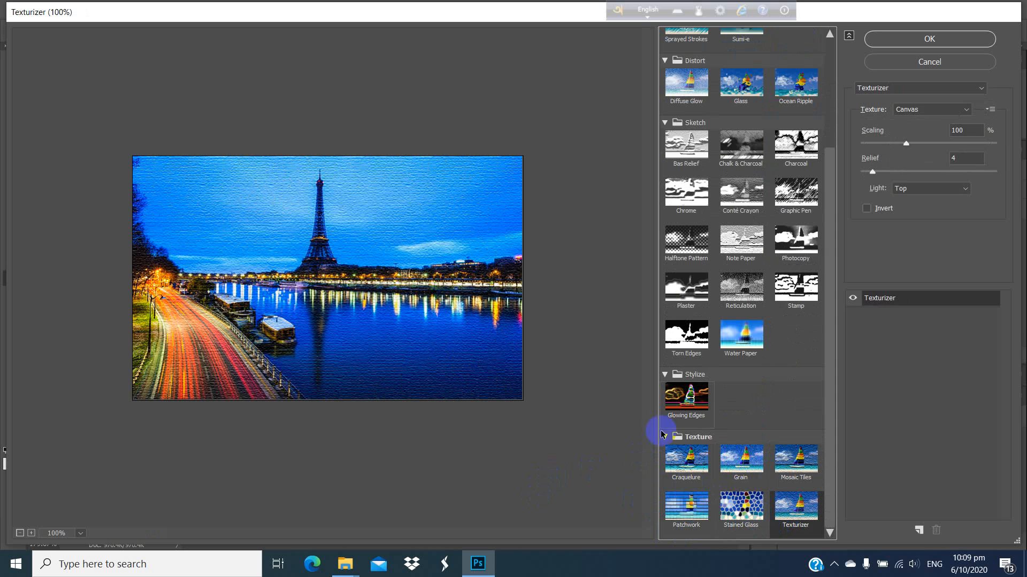
- Reopen the Artistic category and preview Neon Glow, Sponge, Watercolor, Film Grain, Cutout and Dry Brush on the photo
scroll(770, 321, "up", 3)
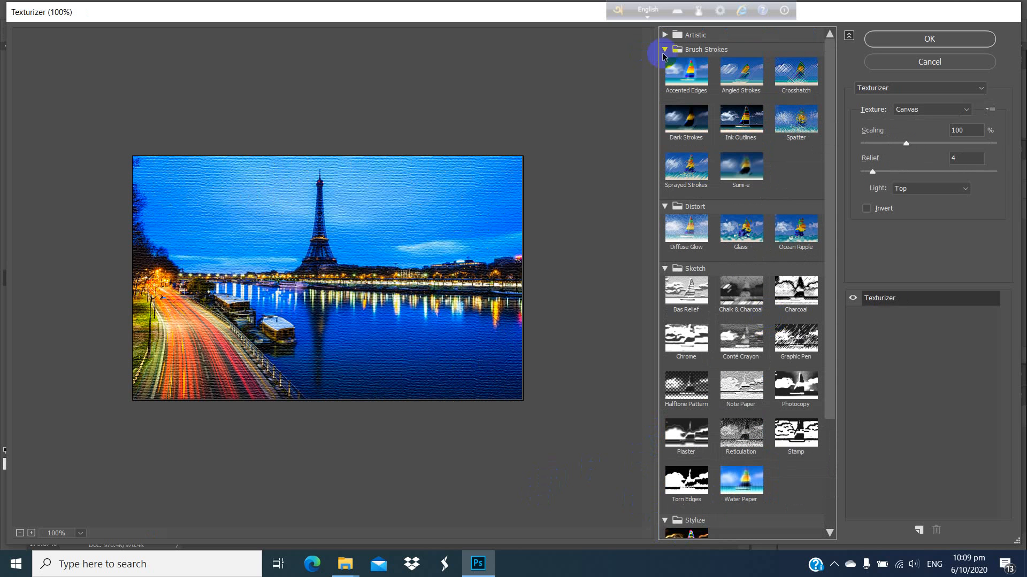
left_click(665, 35)
left_click(790, 103)
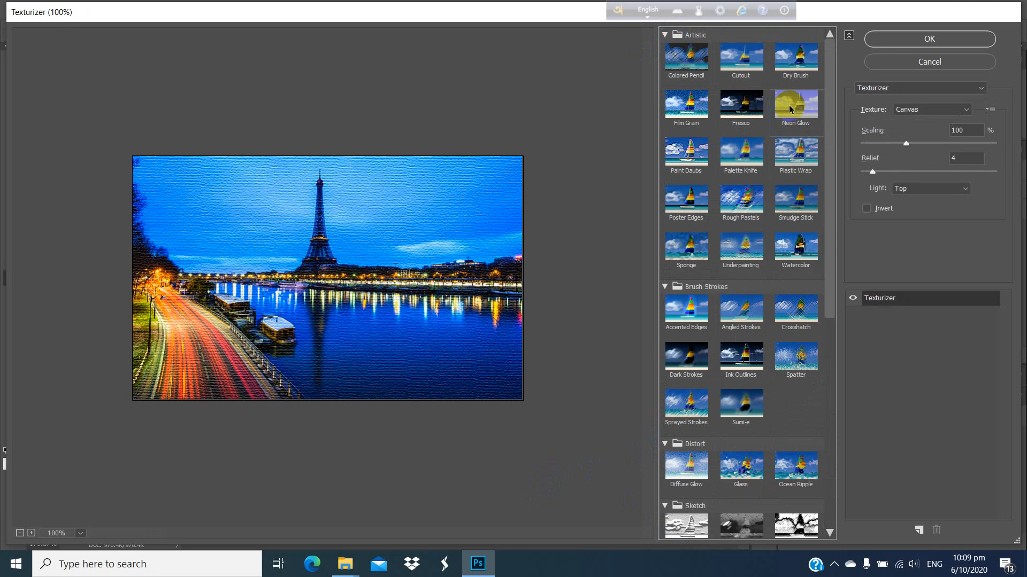
left_click(678, 245)
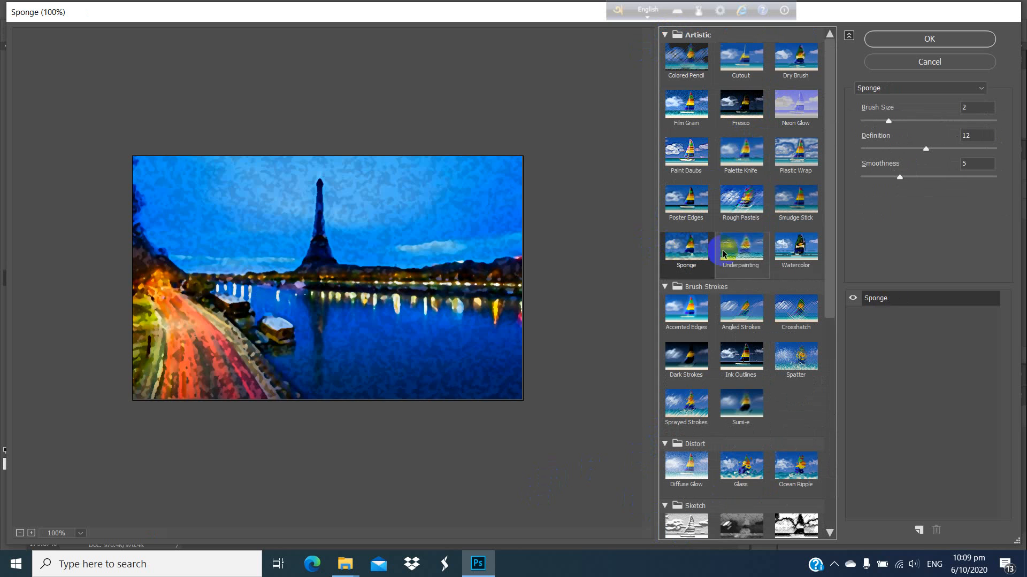
left_click(789, 249)
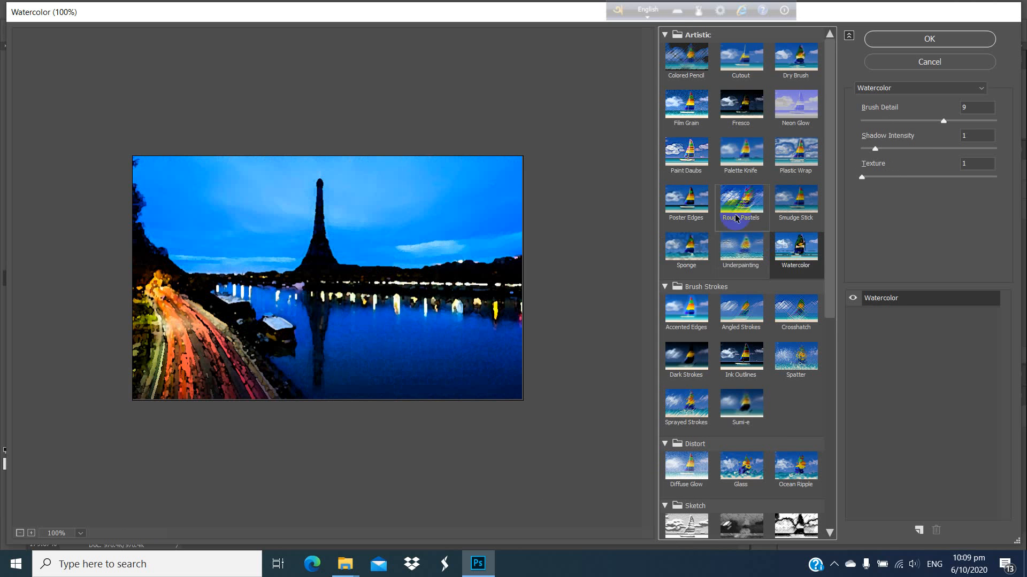
left_click(687, 105)
left_click(738, 59)
left_click(807, 61)
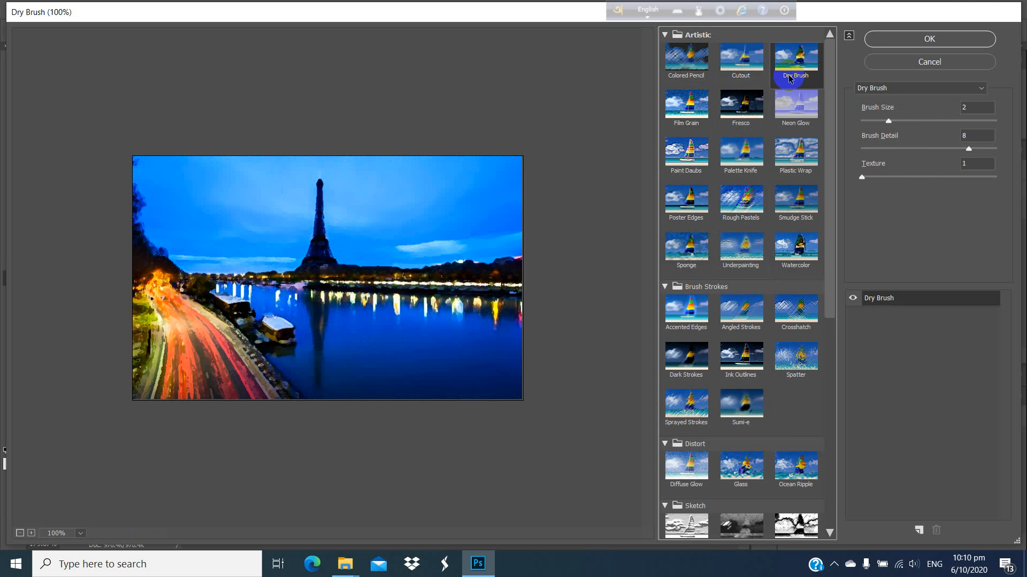
- Preview Sponge and Underpainting, and compare Watercolor with the Accented Edges and Ink Outlines brush strokes, ending on Watercolor
left_click(678, 272)
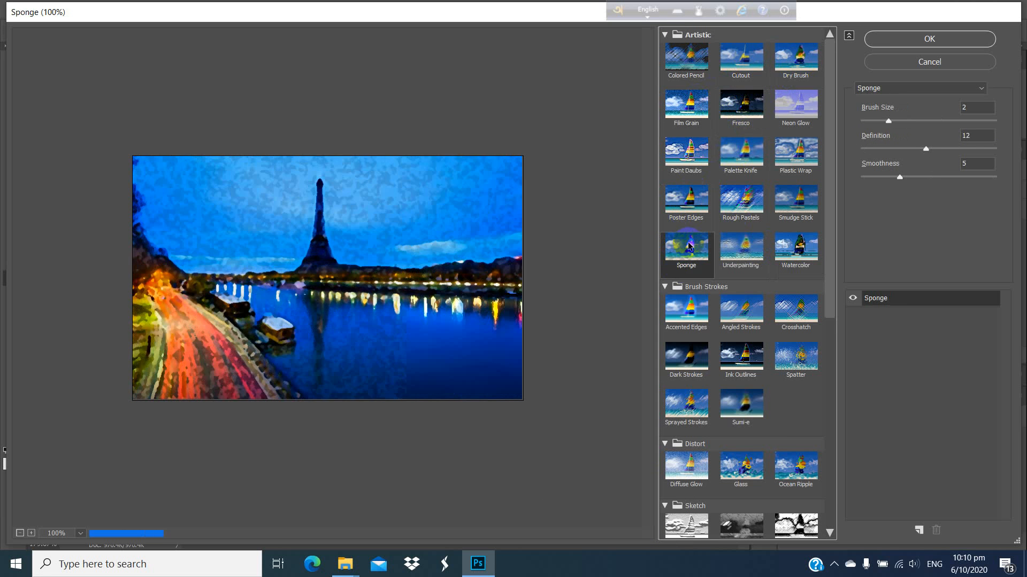
left_click(740, 249)
left_click(802, 245)
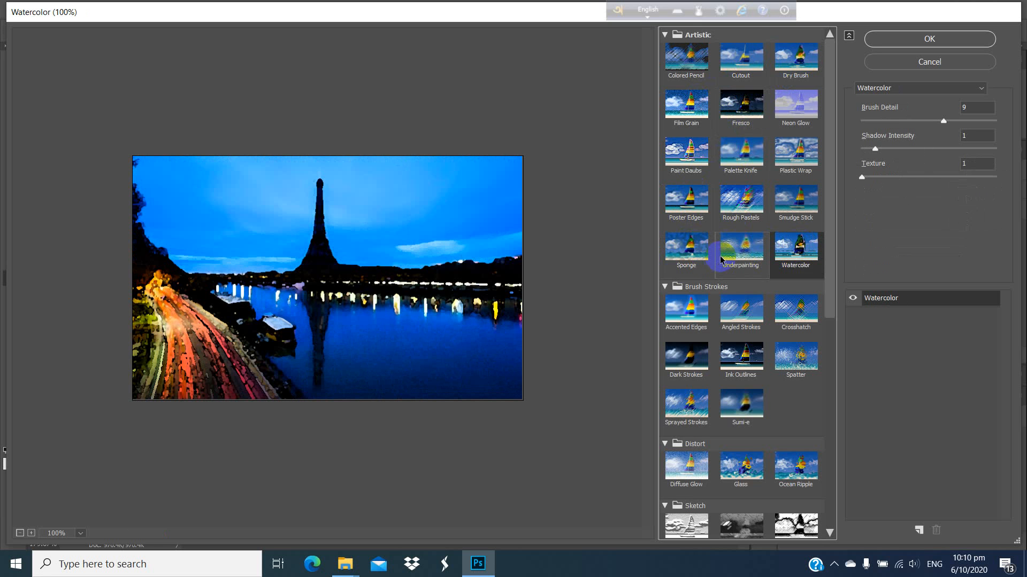
scroll(716, 261, "down", 1)
left_click(690, 283)
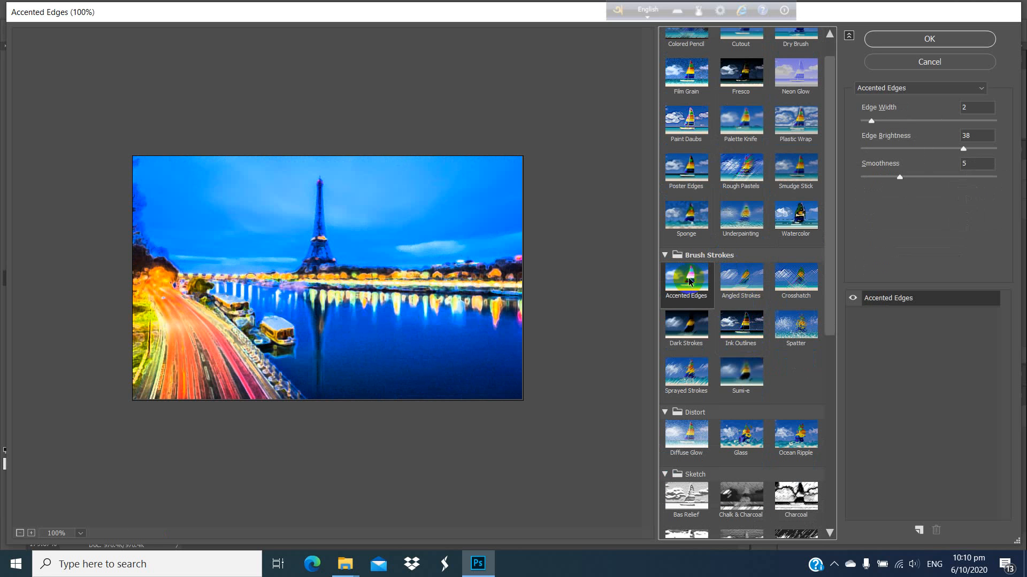
left_click(798, 215)
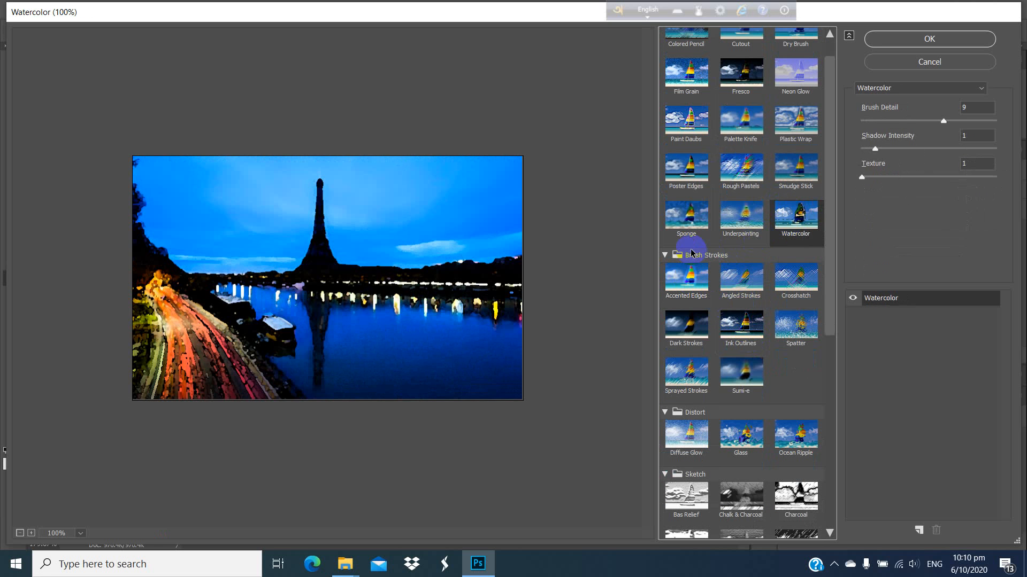
scroll(690, 252, "up", 1)
left_click(745, 364)
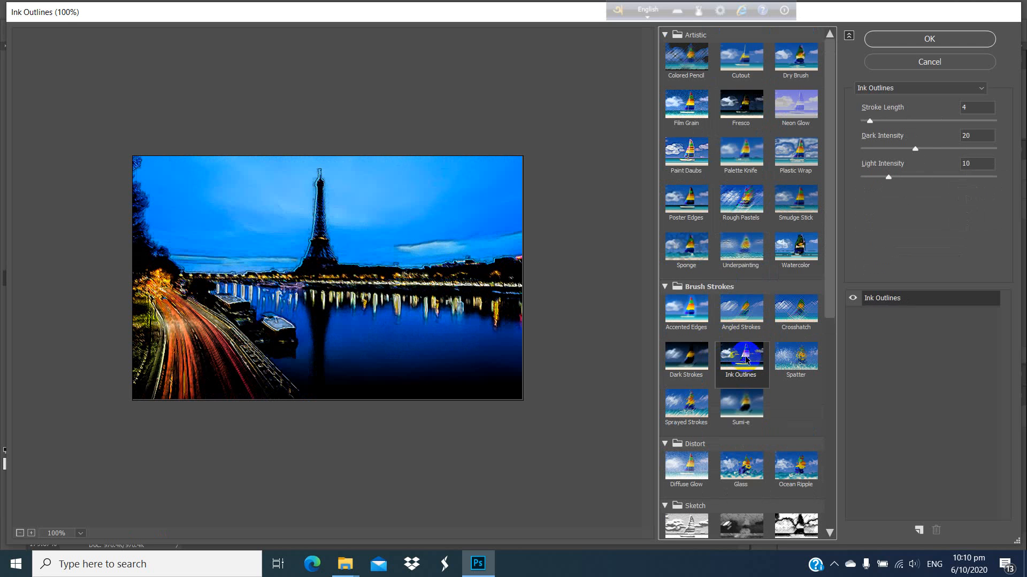
left_click(796, 249)
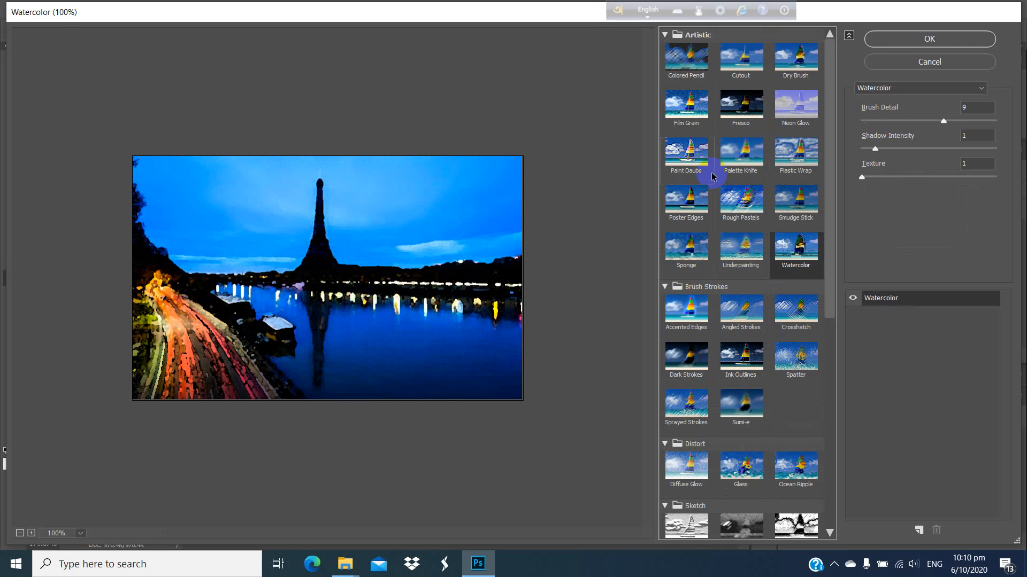
- Preview the Fresco, Cutout and Dry Brush filters on the photo
left_click(742, 107)
left_click(737, 67)
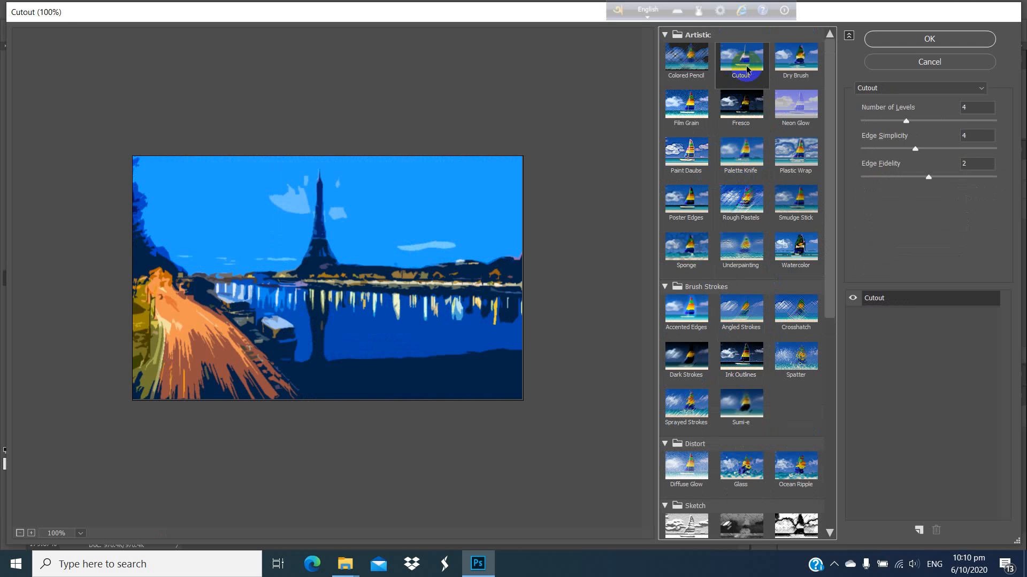
left_click(795, 57)
- Apply the Neon Glow filter to the photo with a glow size of -21 and a glow brightness of 25
left_click(804, 107)
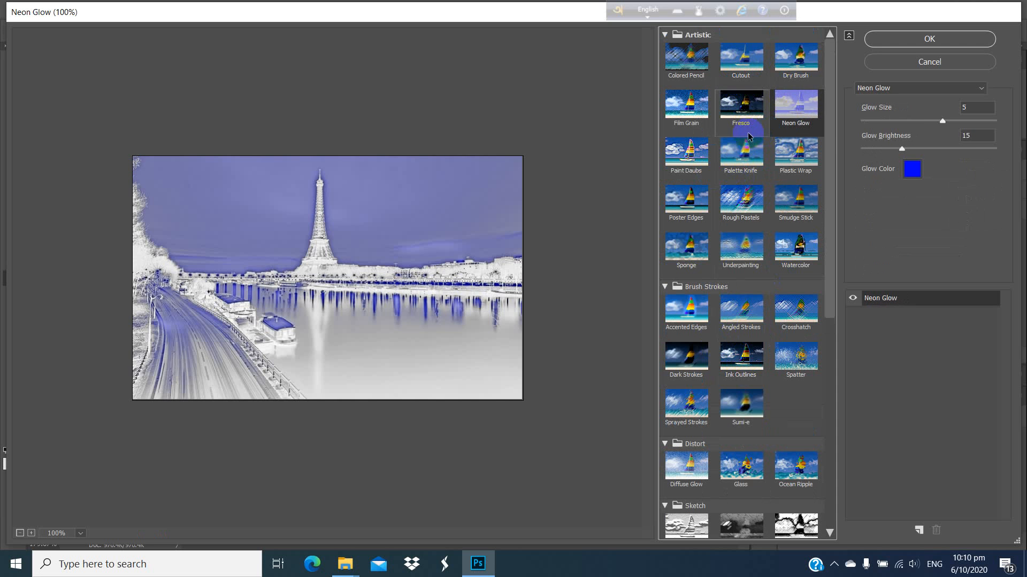
left_click_drag(941, 122, 877, 132)
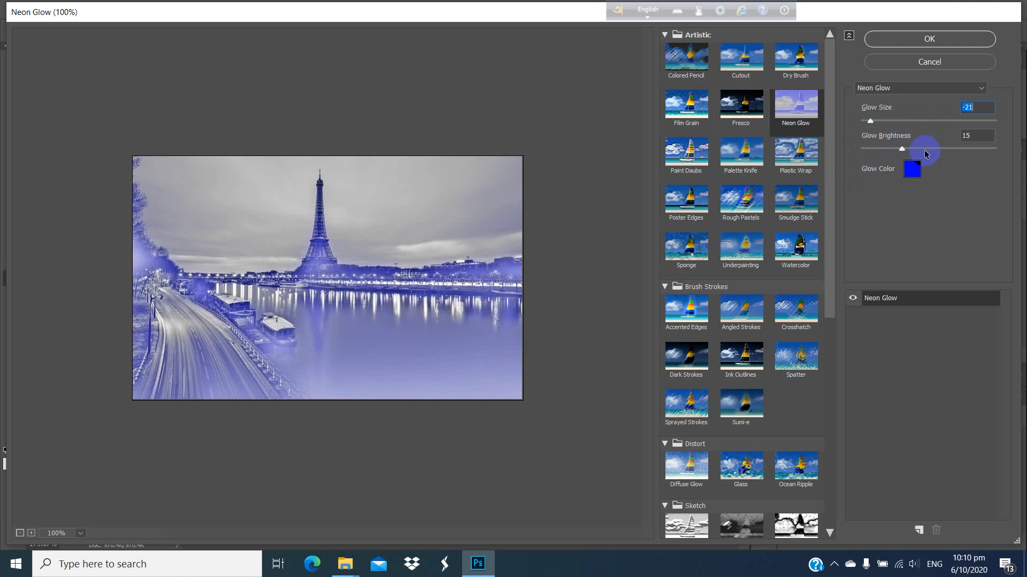
left_click_drag(902, 152, 944, 151)
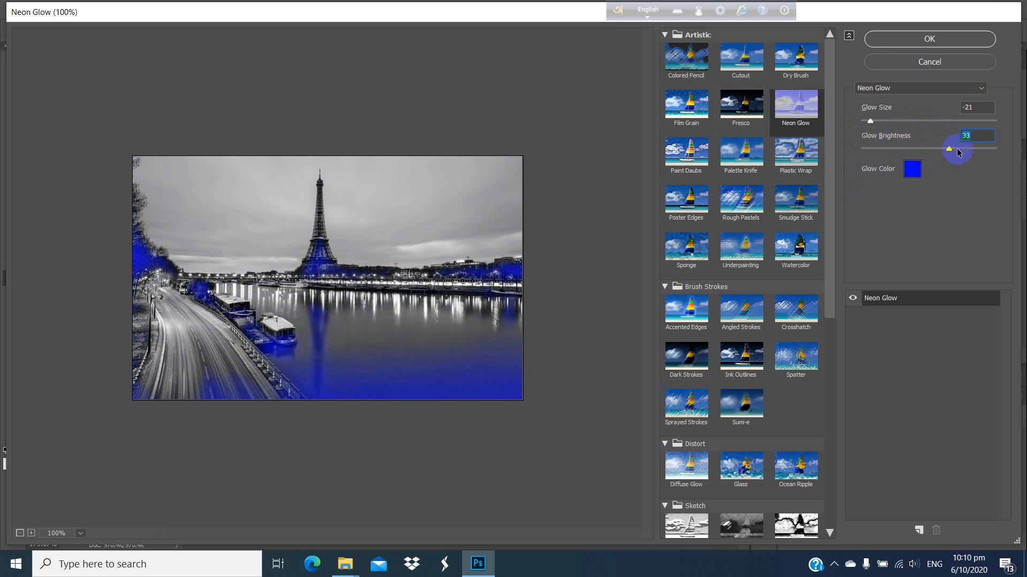
left_click_drag(939, 153, 927, 152)
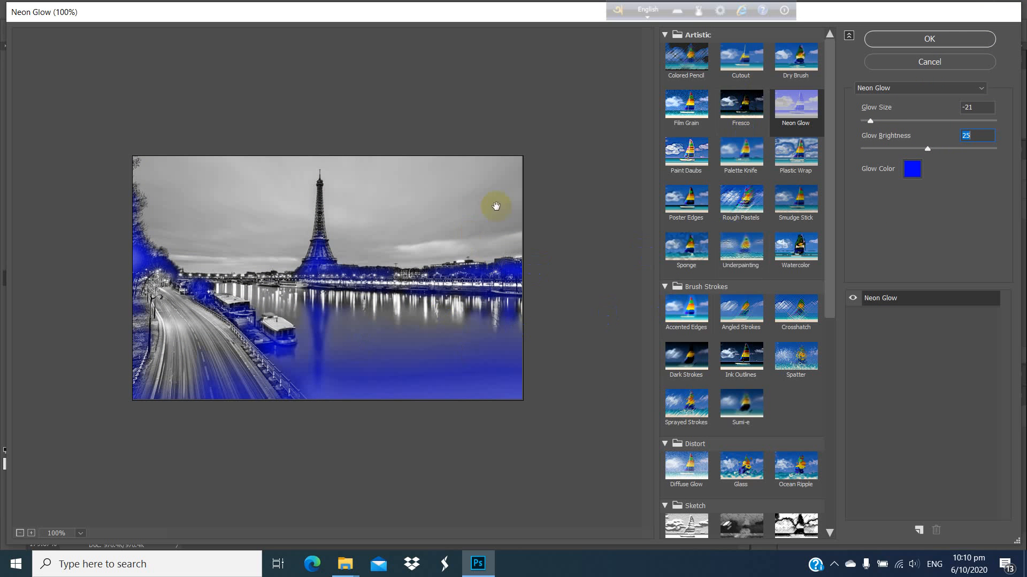
left_click(943, 38)
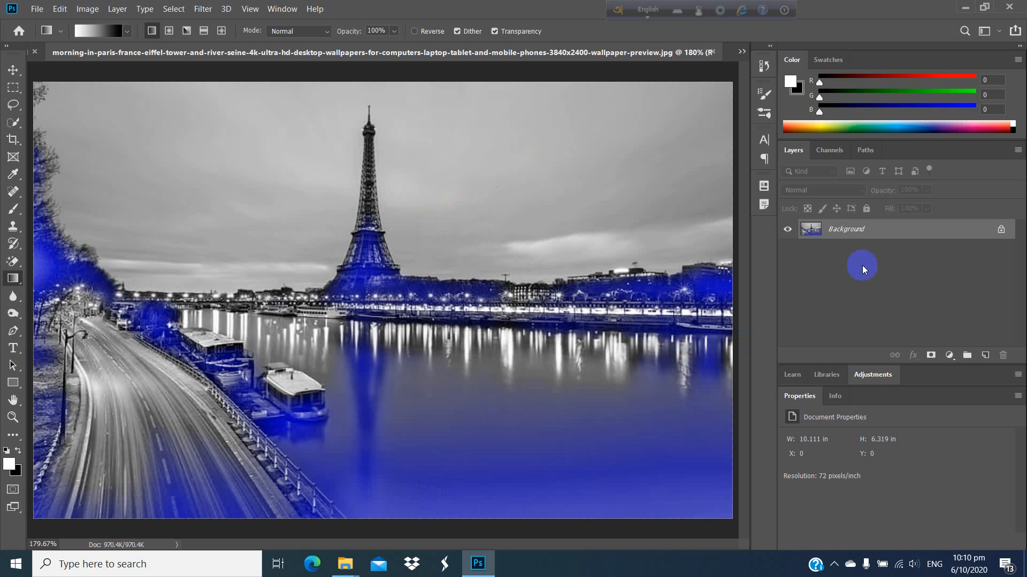
- Undo the Neon Glow filter on the photo and duplicate the Background layer
key("ctrl+z")
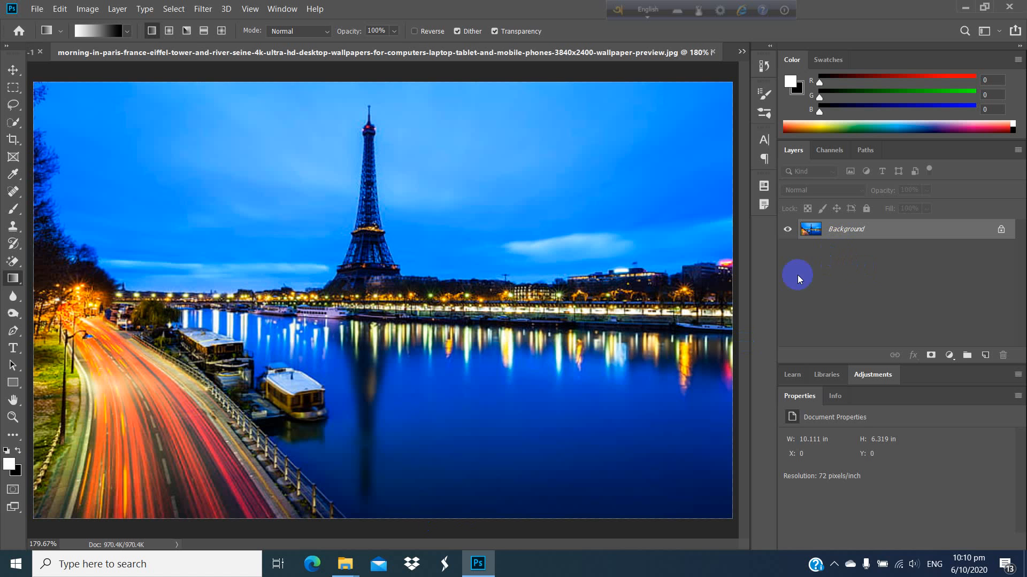
left_click_drag(856, 230, 984, 358)
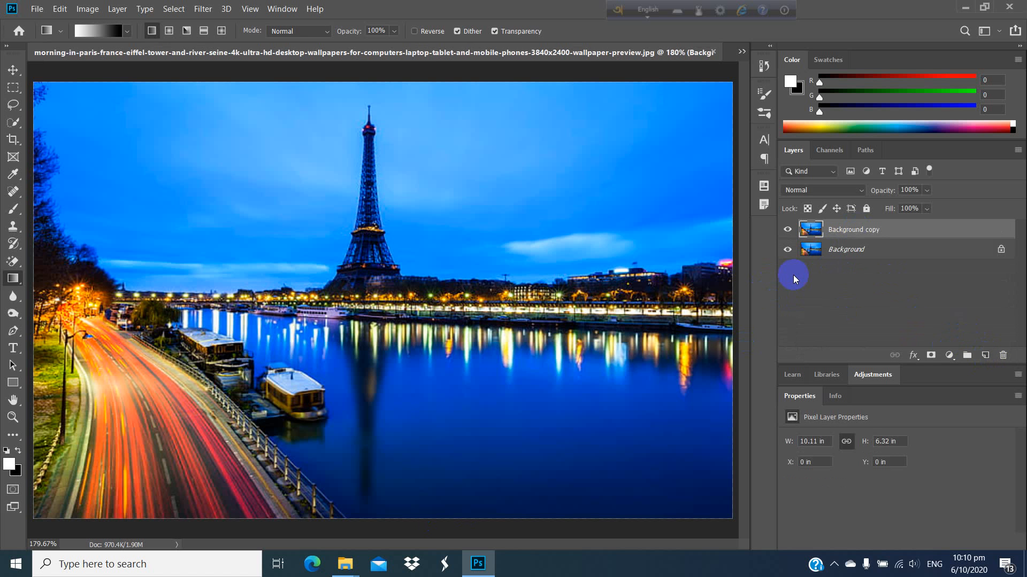
key("ctrl+z")
left_click_drag(864, 230, 985, 355)
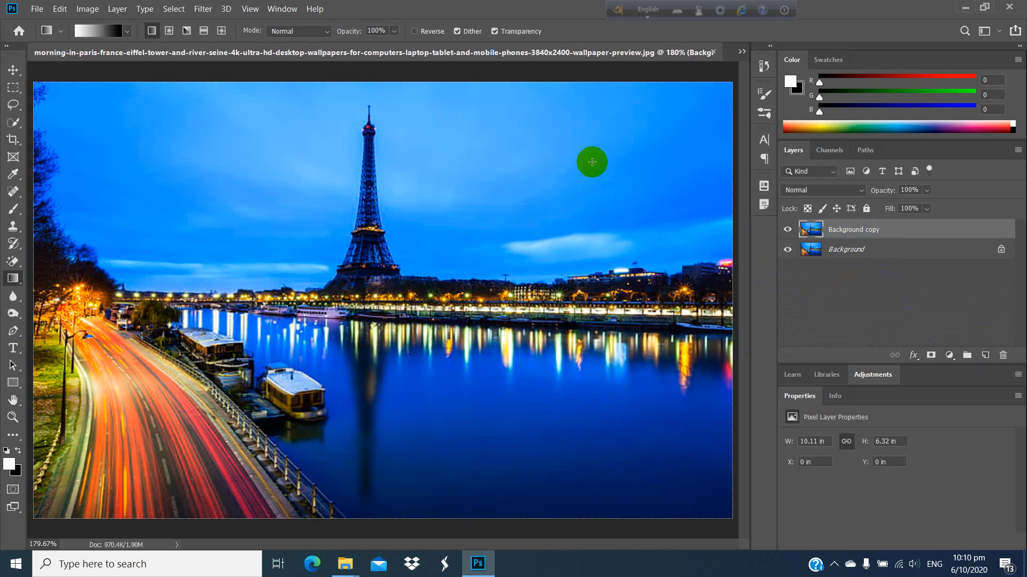
- Open the Filter Gallery for the Background copy layer and preview Fresco, Palette Knife, Sponge, Underpainting and Watercolor
left_click(201, 9)
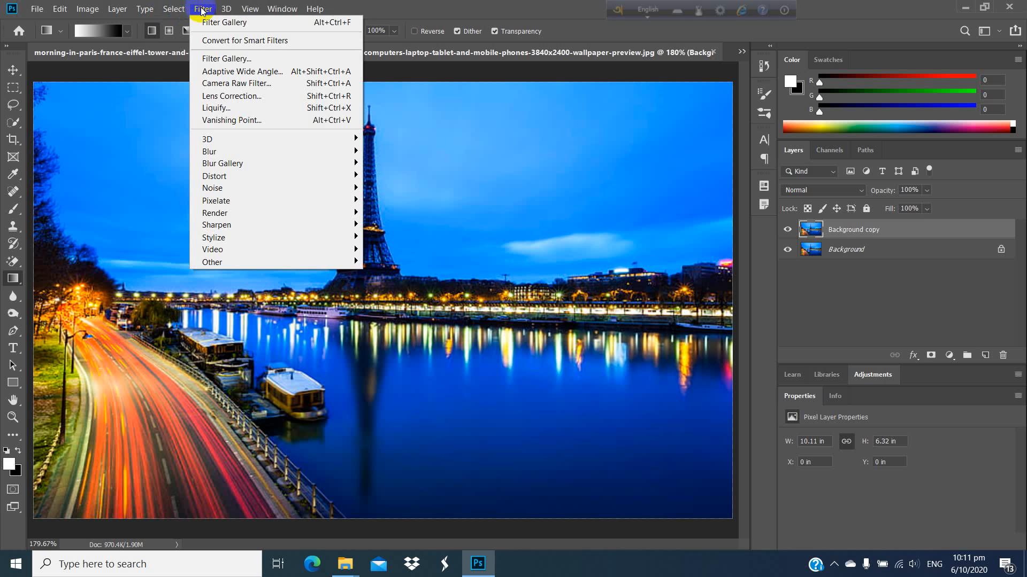
left_click(213, 60)
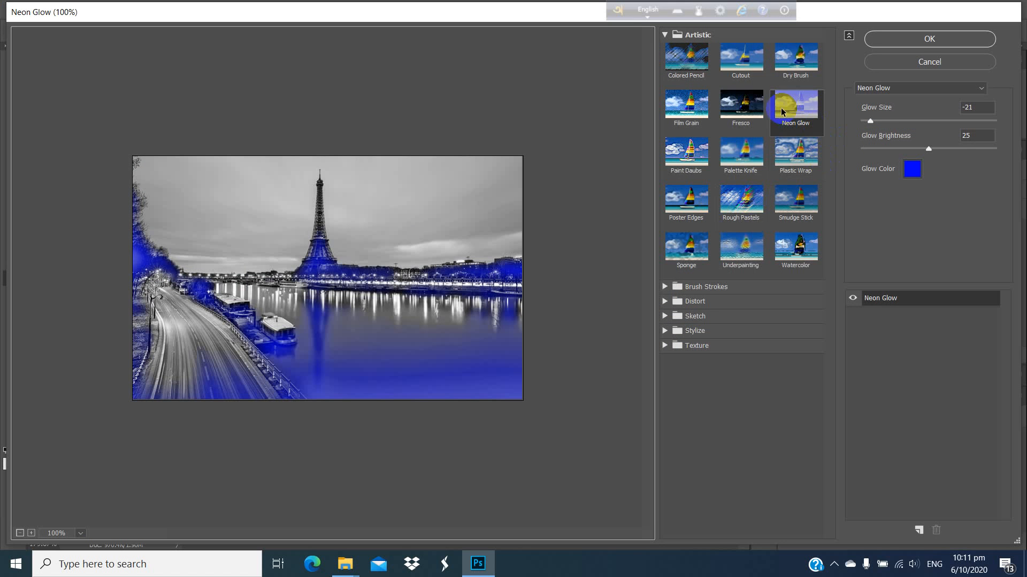
left_click(742, 104)
left_click(744, 151)
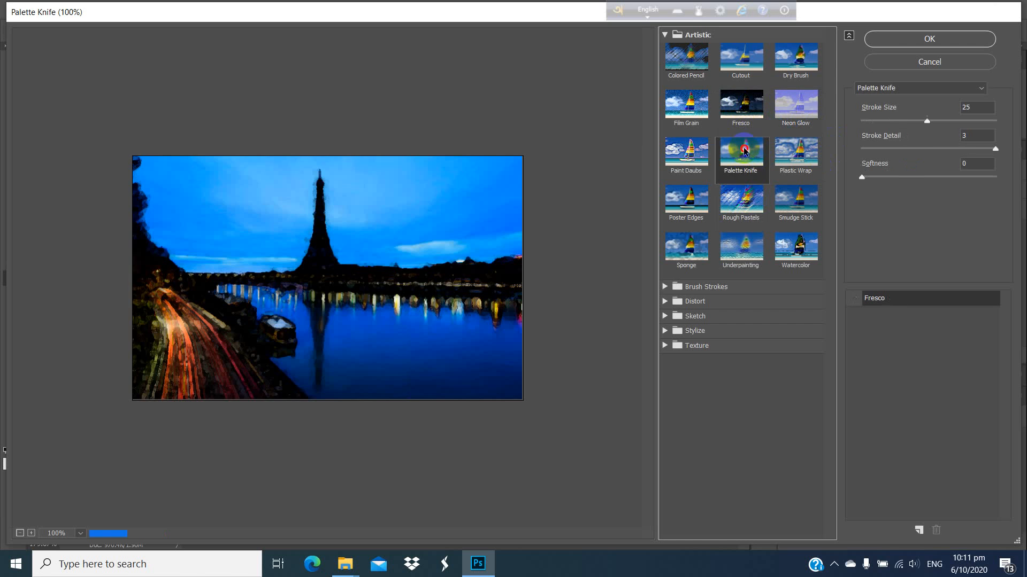
left_click(686, 247)
left_click(733, 250)
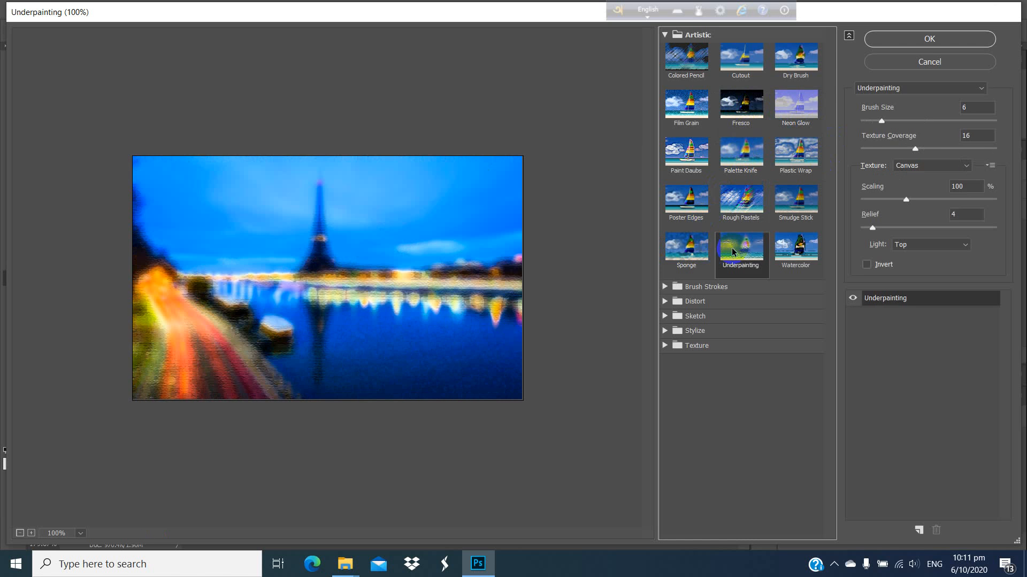
left_click(802, 245)
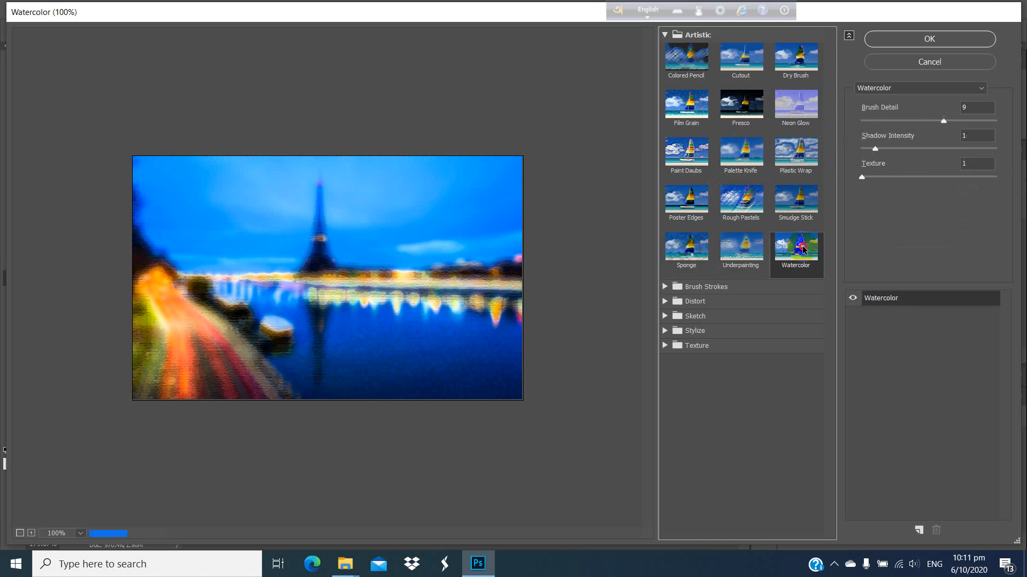
- Preview Smudge Stick, Rough Pastels, Poster Edges, Paint Daubs, Palette Knife, Plastic Wrap and Film Grain on the duplicated layer
left_click(812, 198)
left_click(745, 205)
left_click(681, 199)
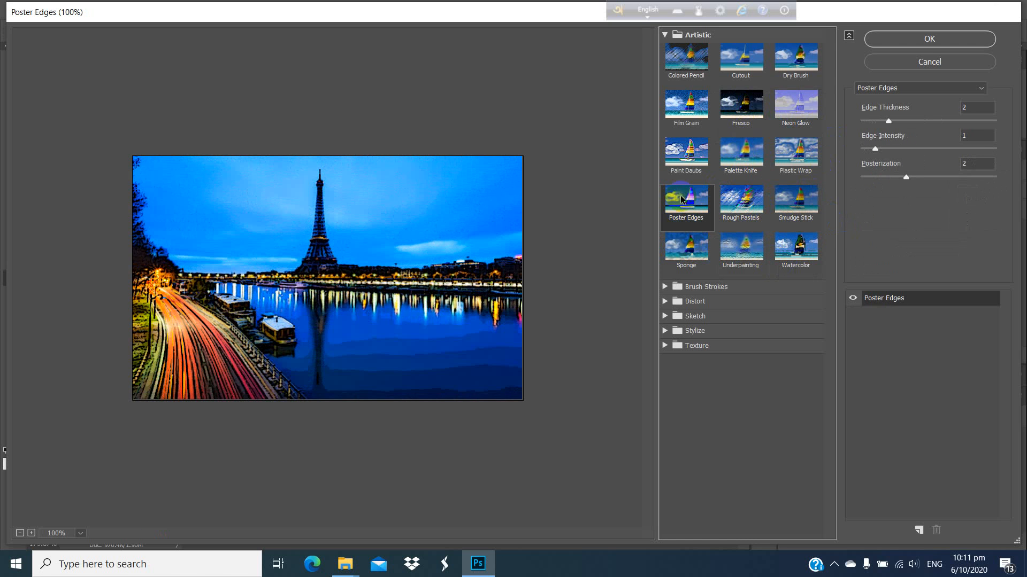
left_click(684, 155)
left_click(732, 155)
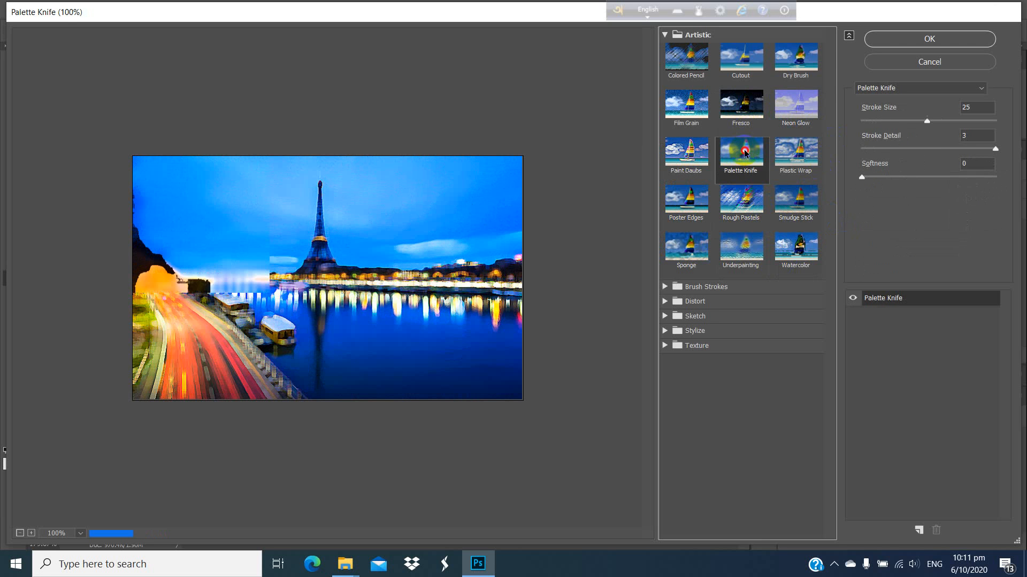
left_click(788, 151)
left_click(718, 155)
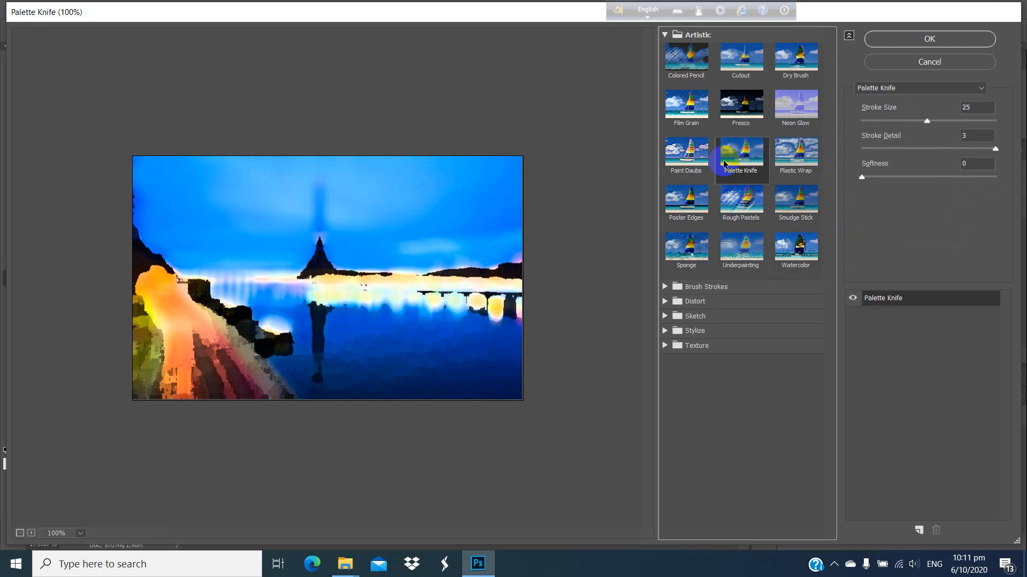
left_click(693, 162)
left_click(695, 107)
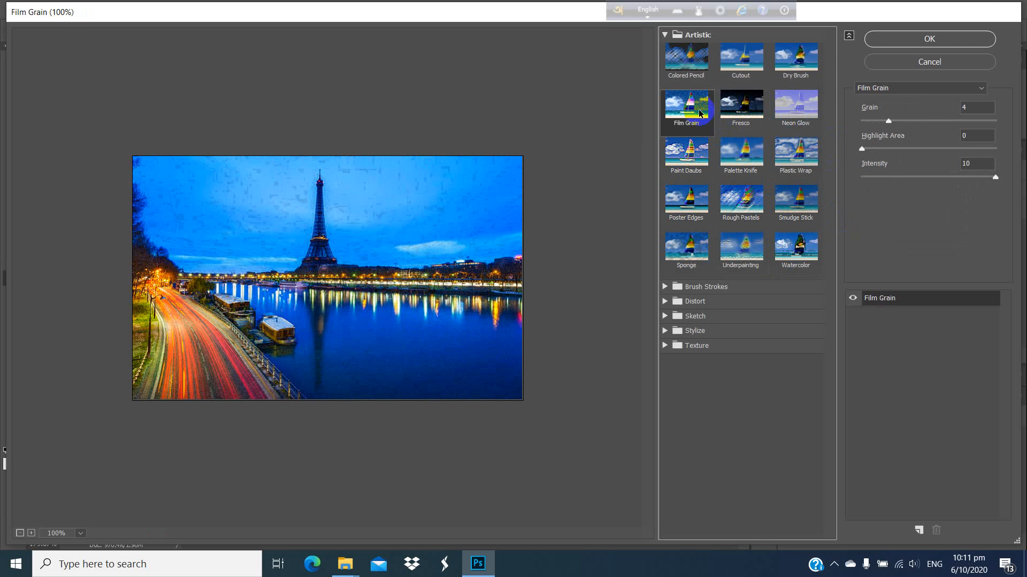
- Apply Neon Glow with a glow brightness of 27 to the Background copy layer and compare it with the original by toggling the layer's visibility
left_click(796, 106)
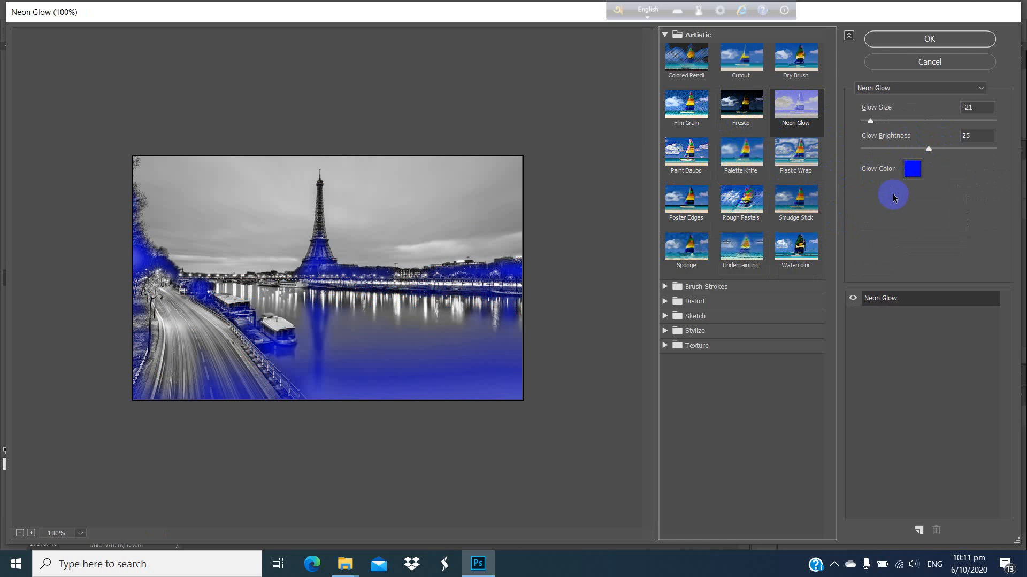
left_click_drag(926, 146, 930, 150)
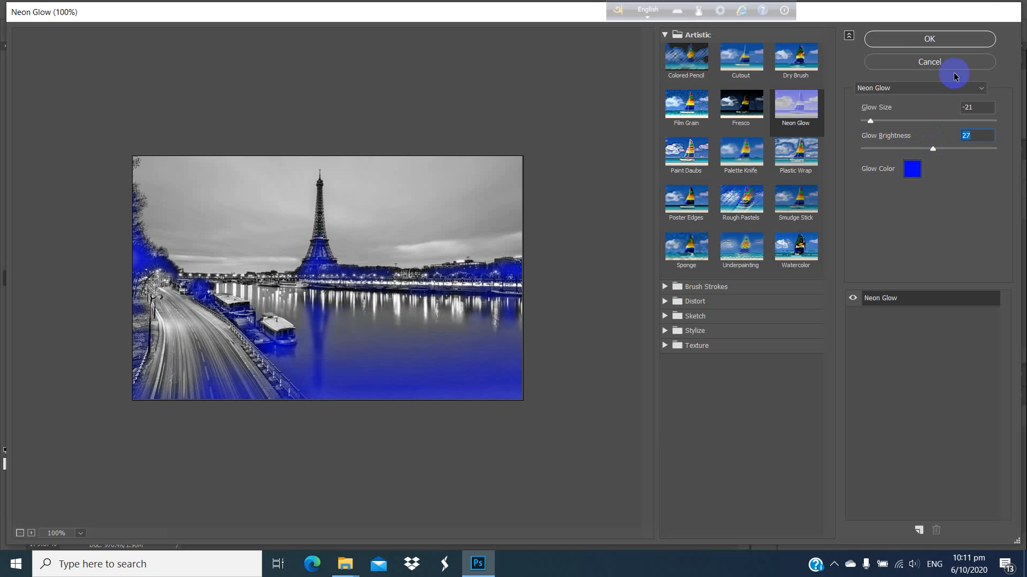
left_click(941, 39)
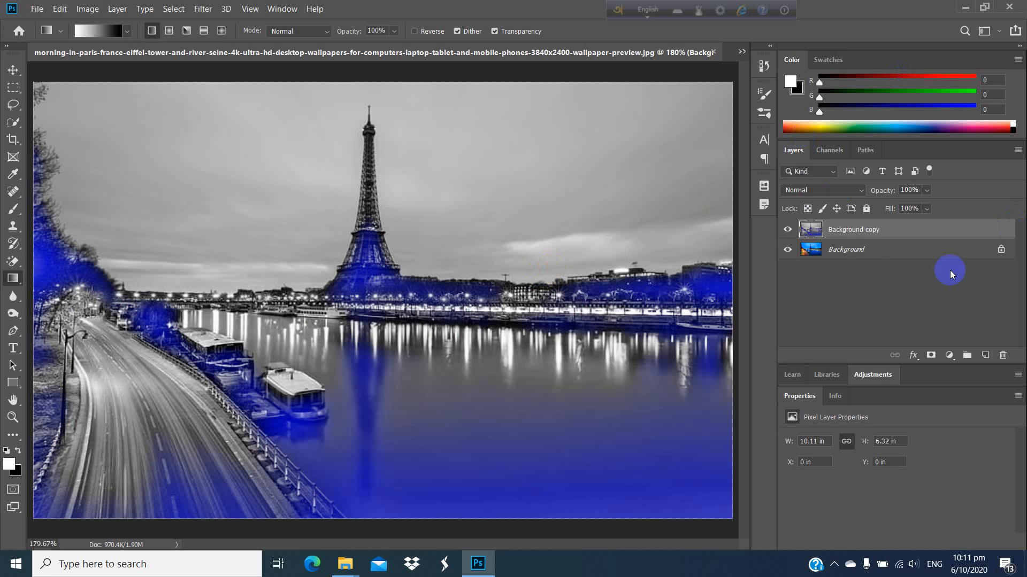
left_click(787, 230)
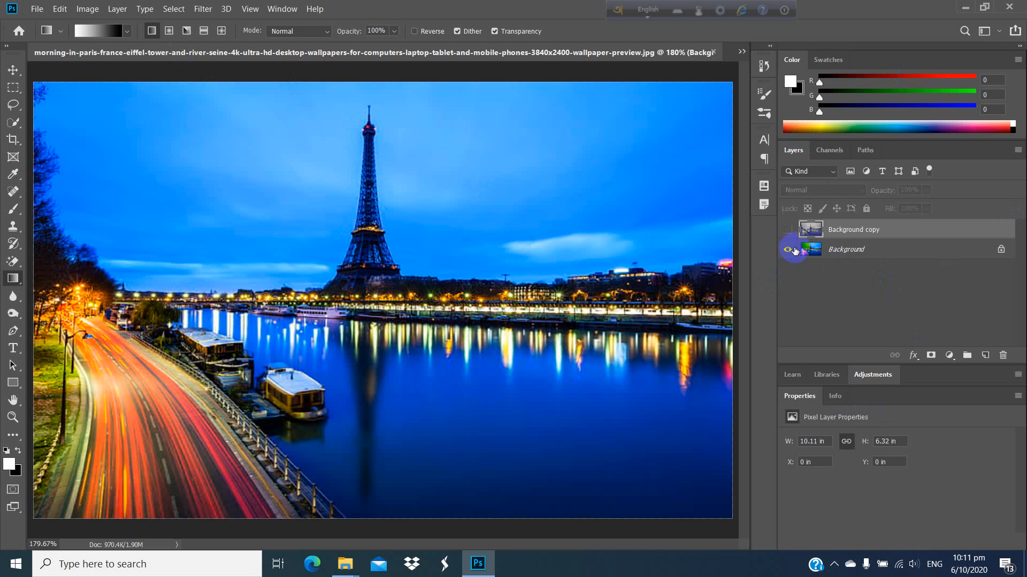
left_click(788, 230)
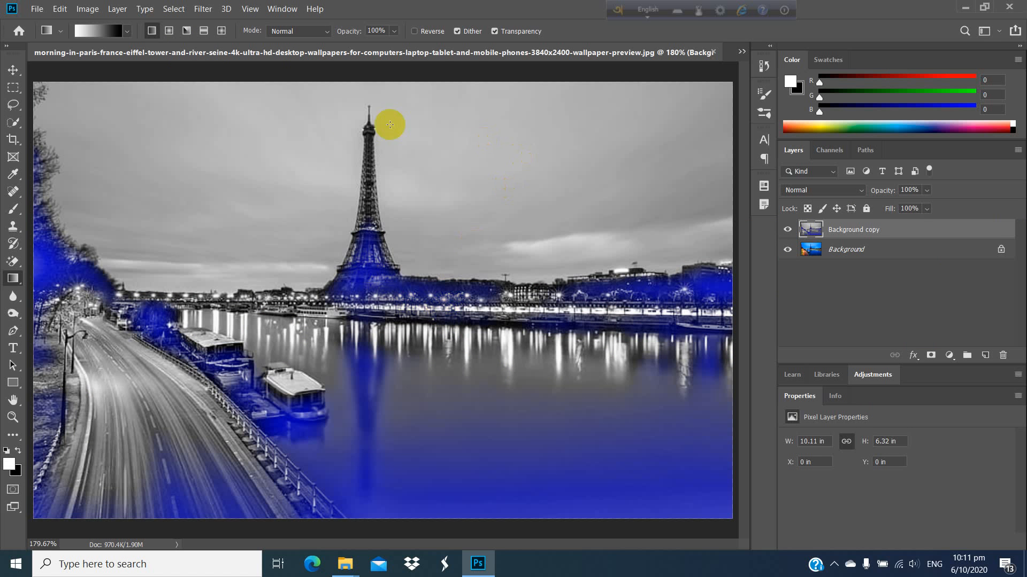
- Start an Iris Blur on the Background copy layer and centre its ellipse on the Eiffel Tower
left_click(202, 9)
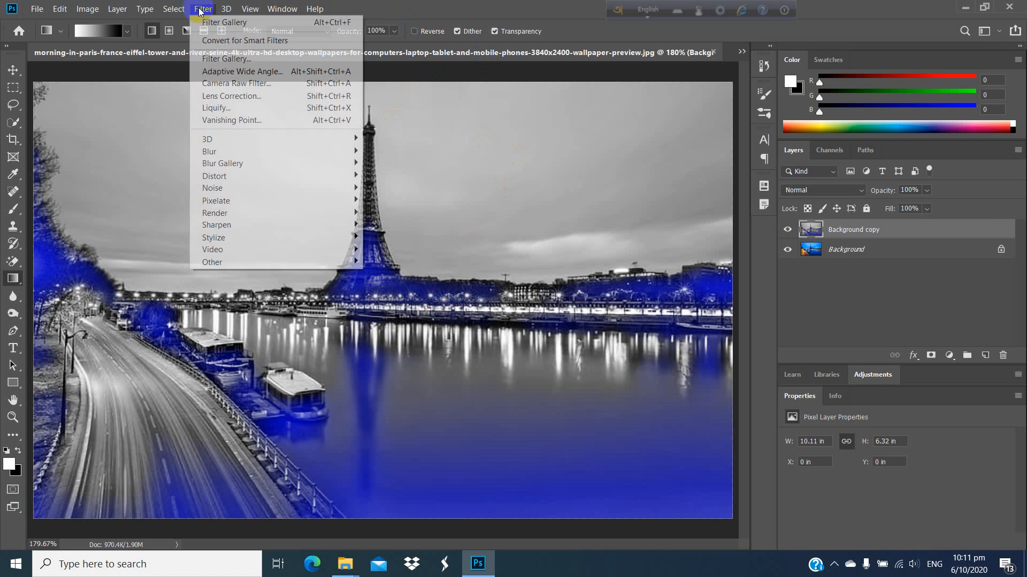
mouse_move(226, 165)
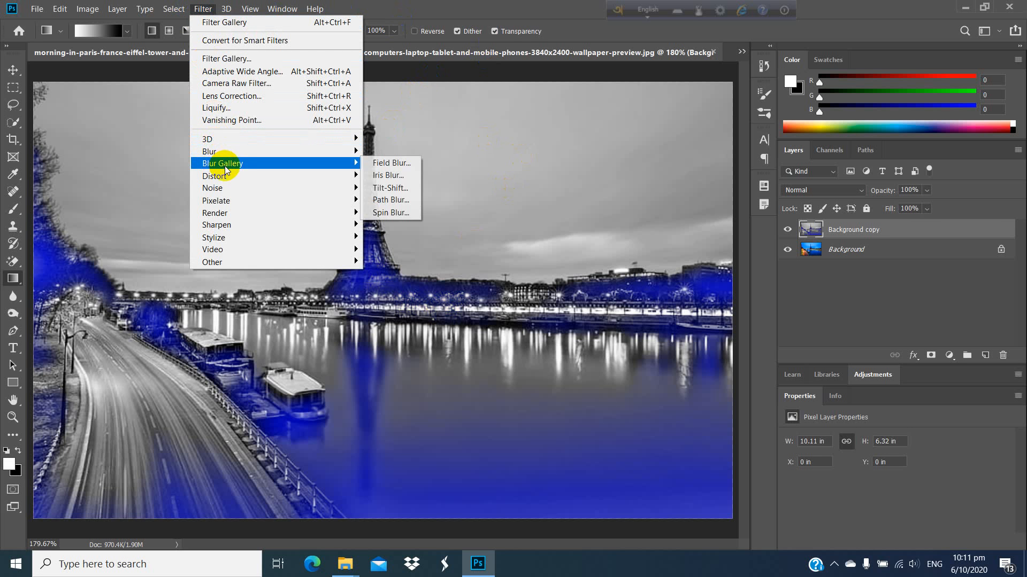
mouse_move(280, 155)
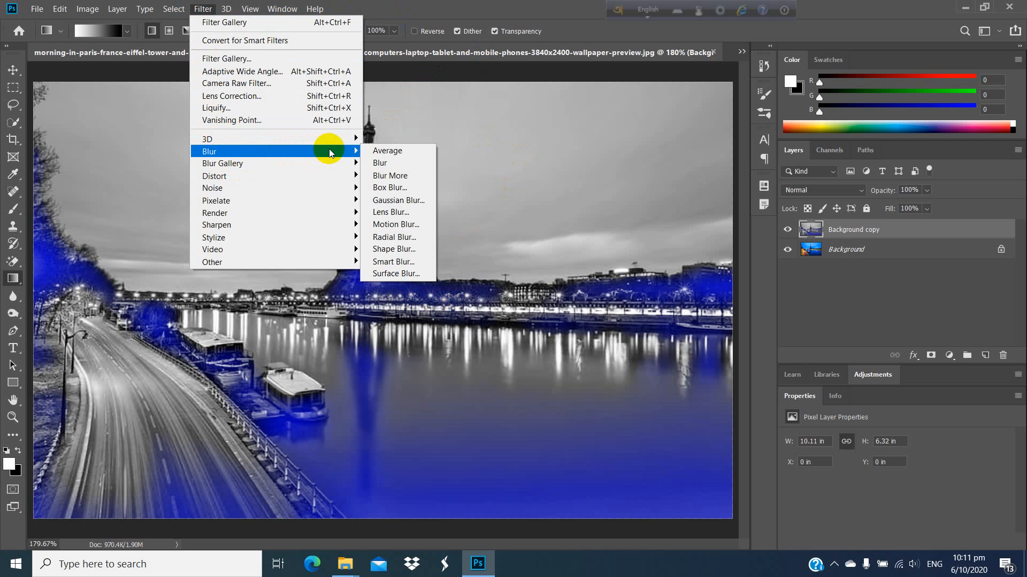
mouse_move(335, 163)
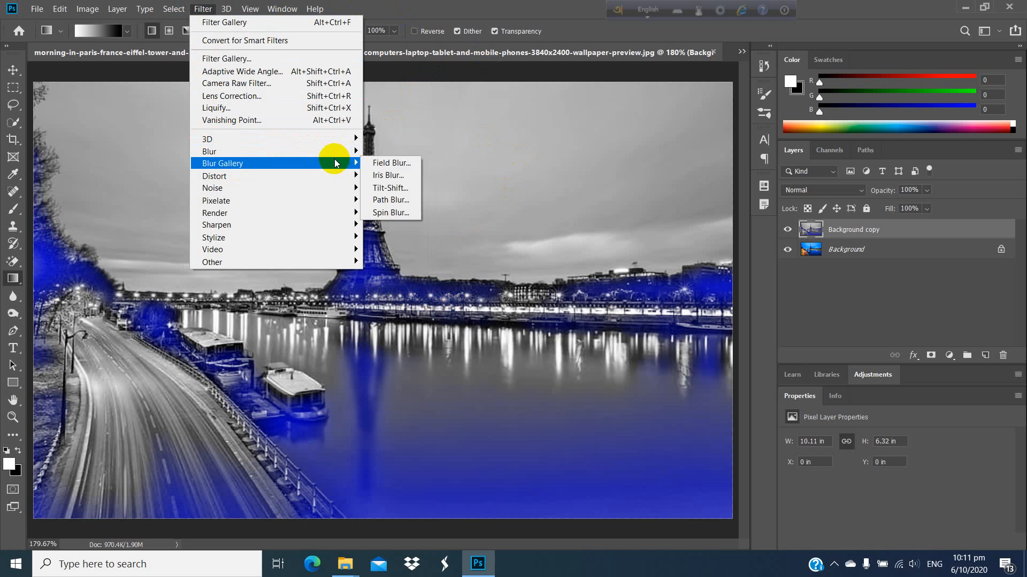
left_click(381, 176)
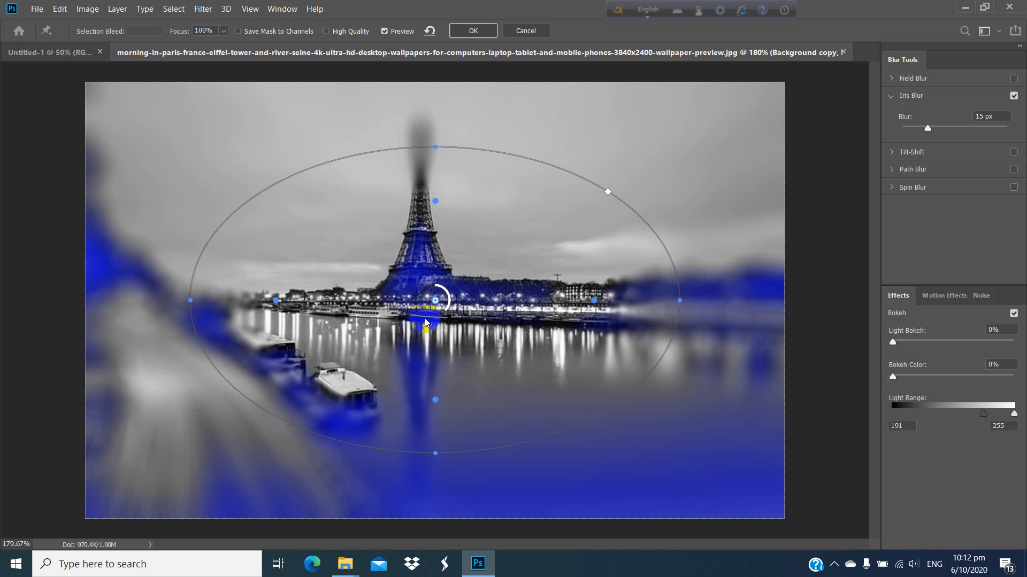
left_click_drag(436, 300, 418, 234)
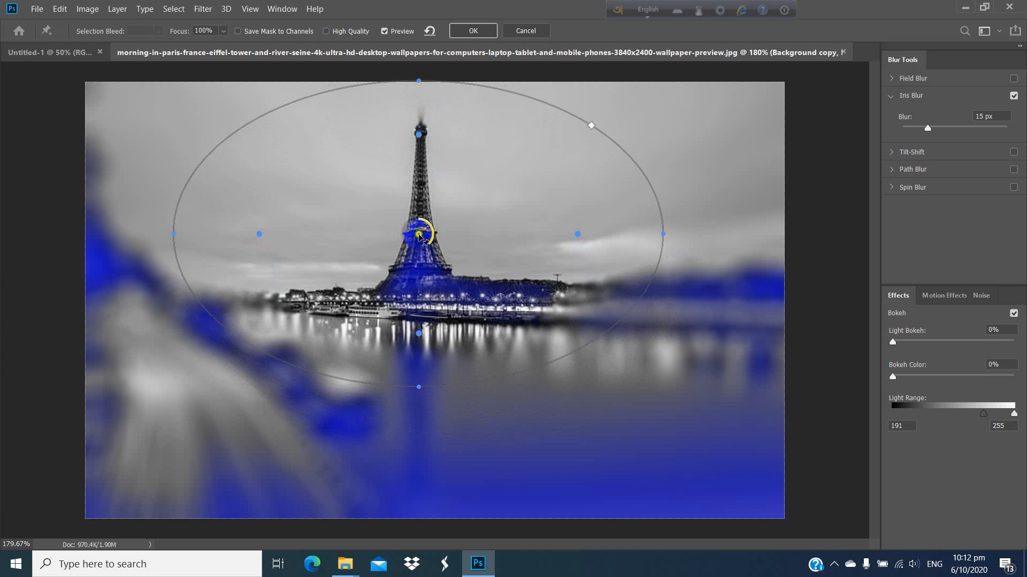
- Extend the sharp area up to the tower's tip, widen the blur ellipse beyond the photo's sides and apply the Iris Blur
left_click_drag(420, 135, 424, 106)
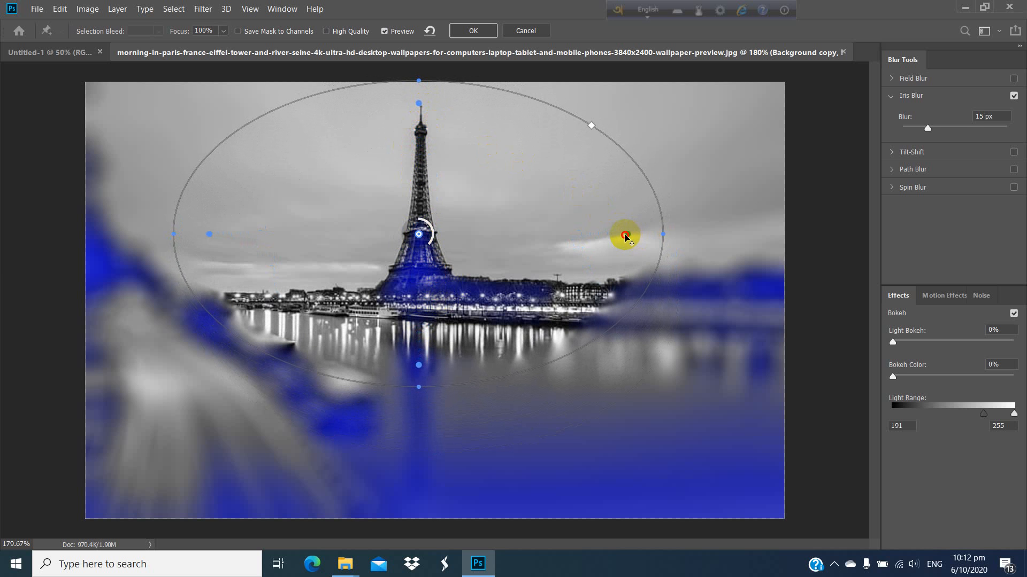
left_click_drag(626, 235, 880, 280)
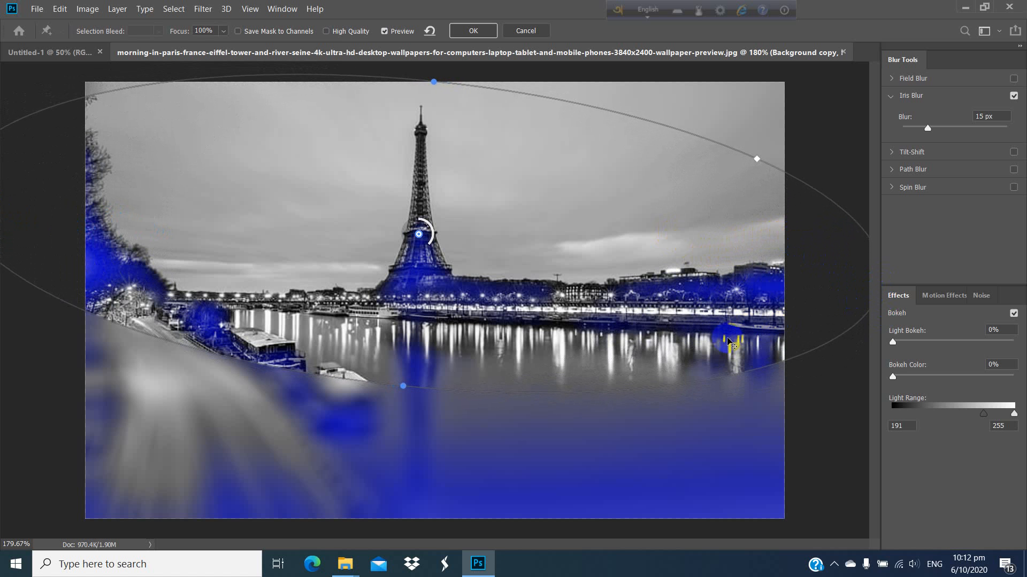
key("Return")
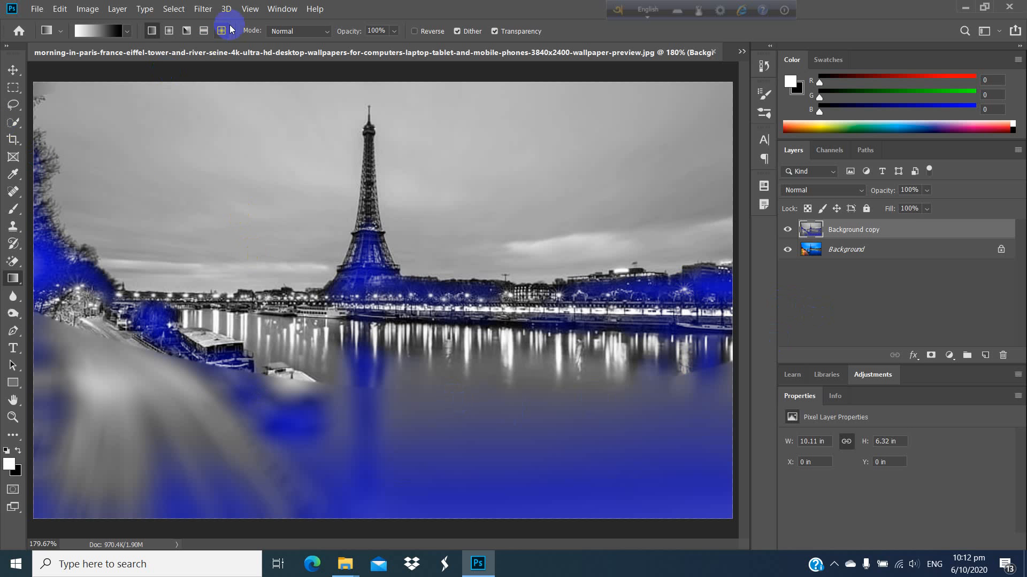
- Start a Path Blur on the Background copy layer and draw a straight blur path from the tower's upper part up into the sky on its left
left_click(249, 10)
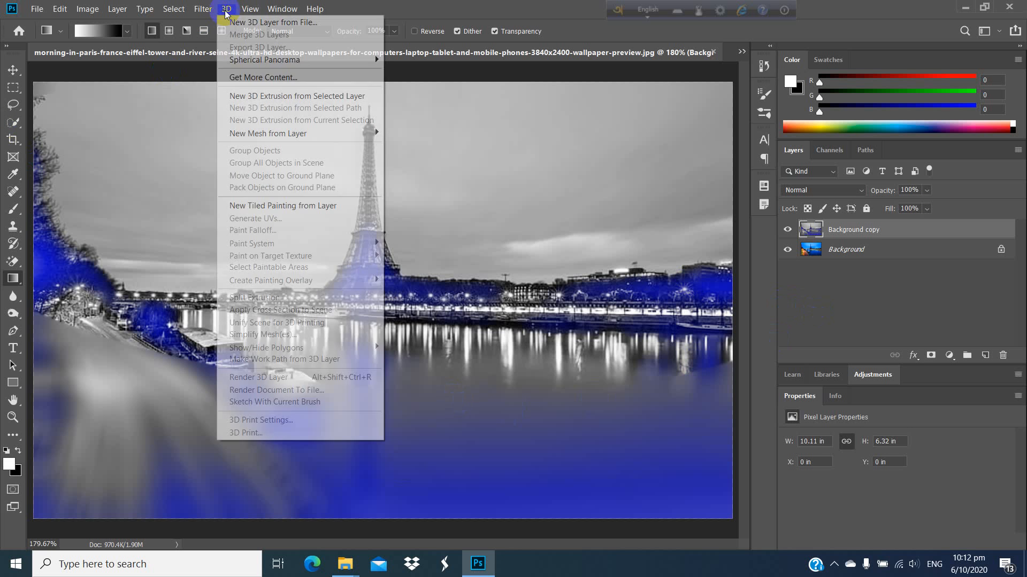
left_click(199, 9)
left_click(199, 9)
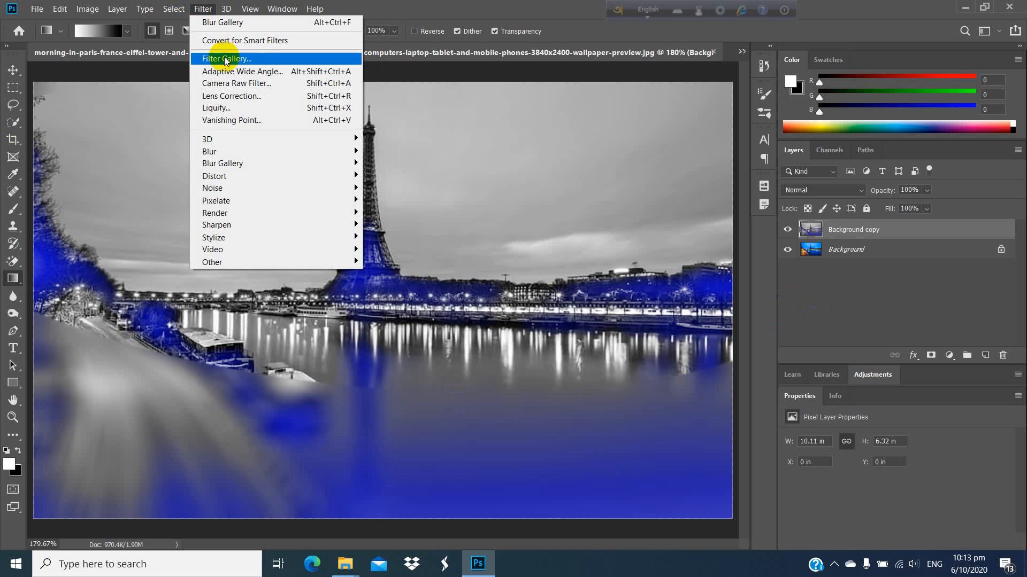
mouse_move(235, 163)
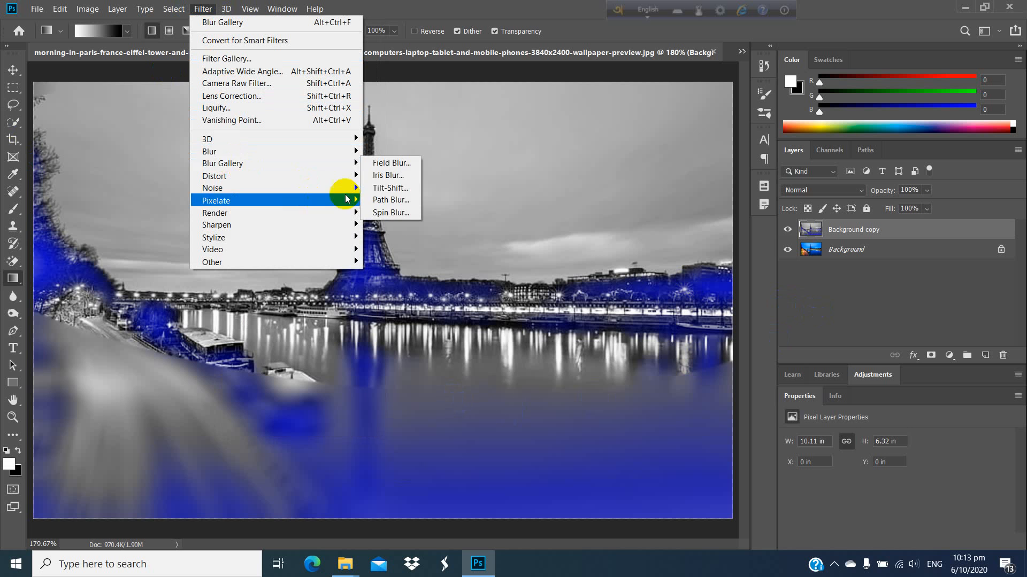
left_click(384, 202)
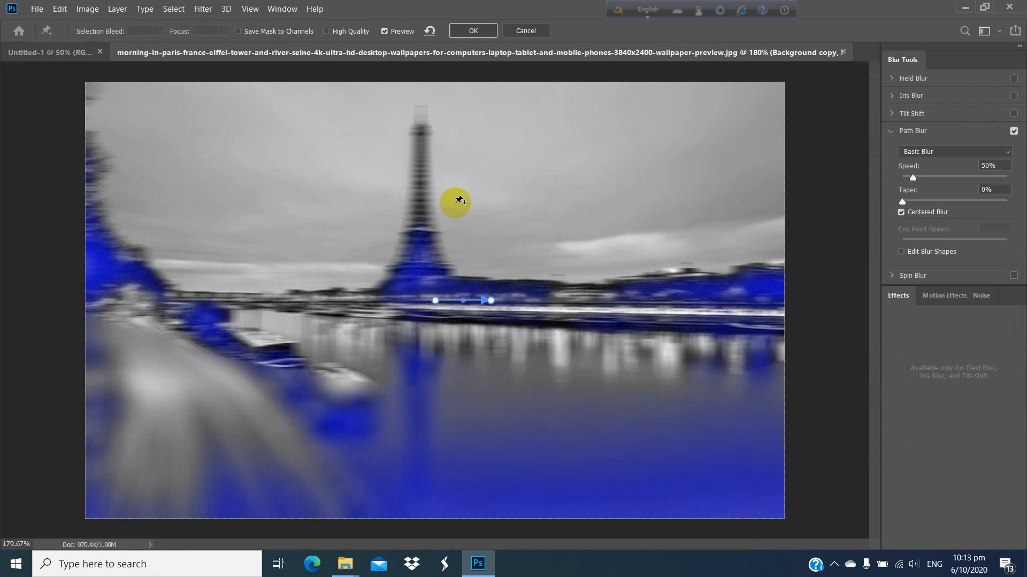
left_click(438, 217)
left_click_drag(421, 269, 360, 154)
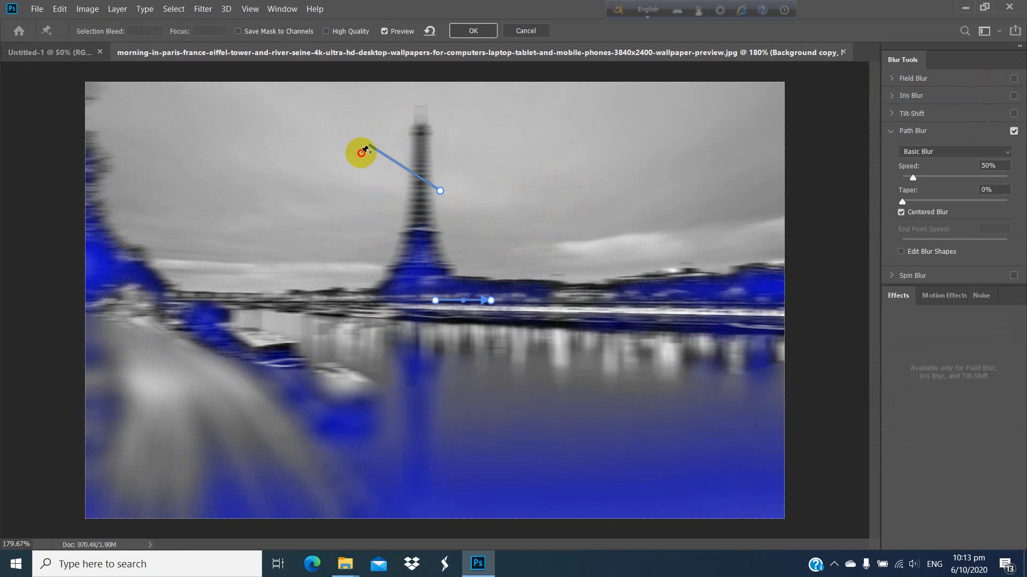
- Try a looping curved blur path around the Eiffel Tower, and discard the Path Blur
left_click(314, 208)
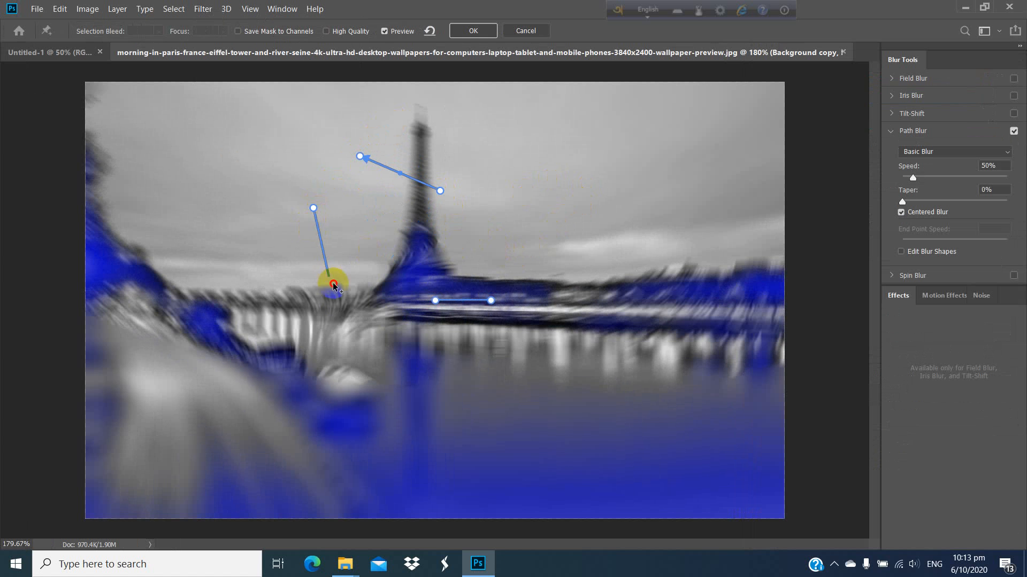
left_click(341, 302)
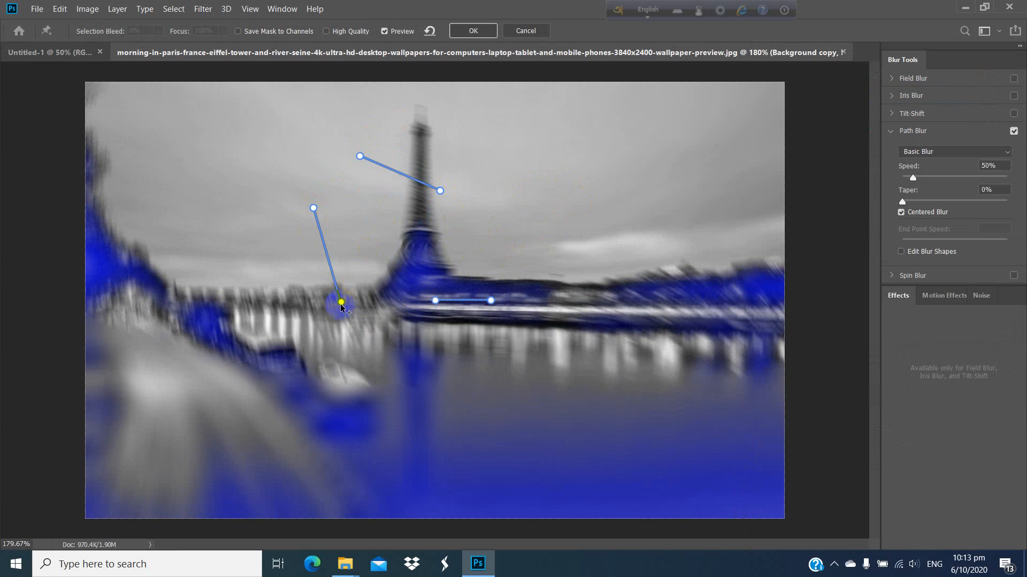
left_click(604, 252)
left_click(427, 162)
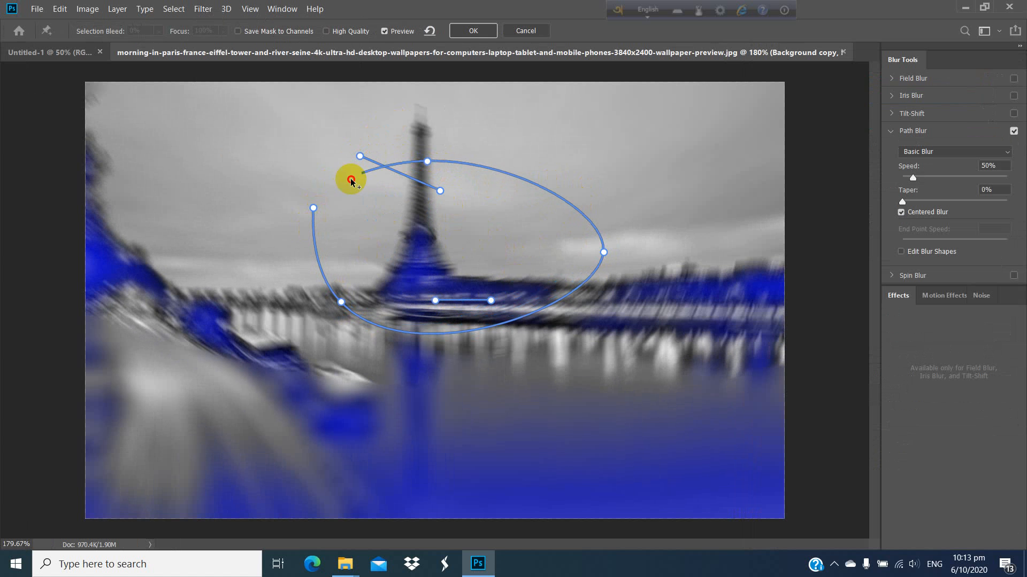
left_click(307, 221)
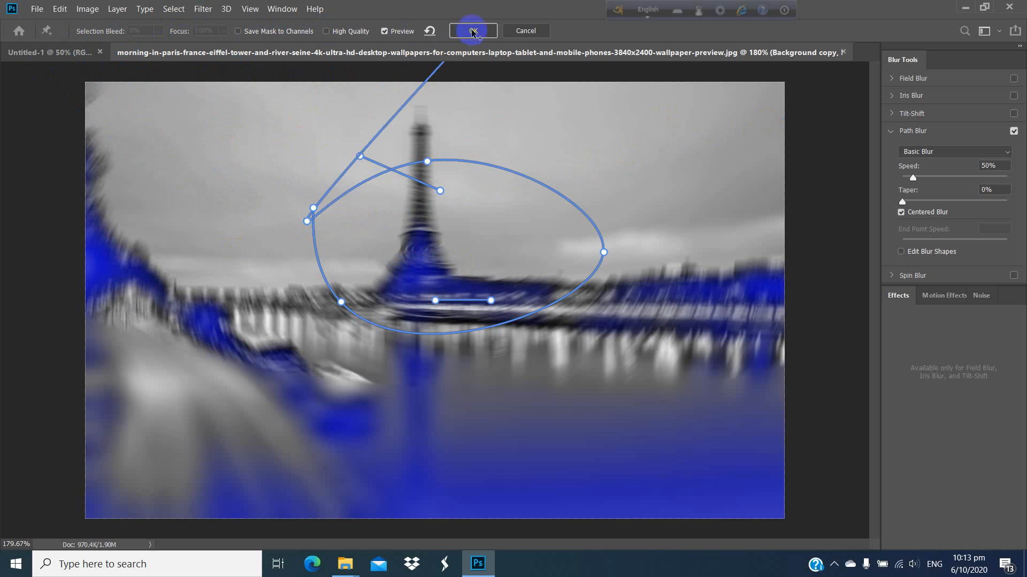
left_click(533, 32)
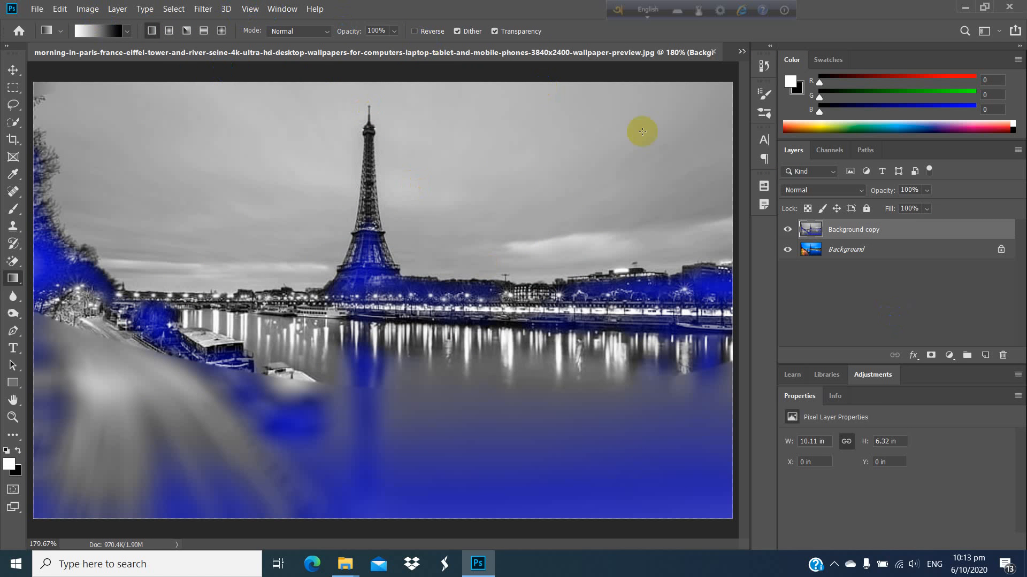
- Duplicate the Background layer and open the Filter Gallery on the new copy
left_click_drag(821, 248, 981, 361)
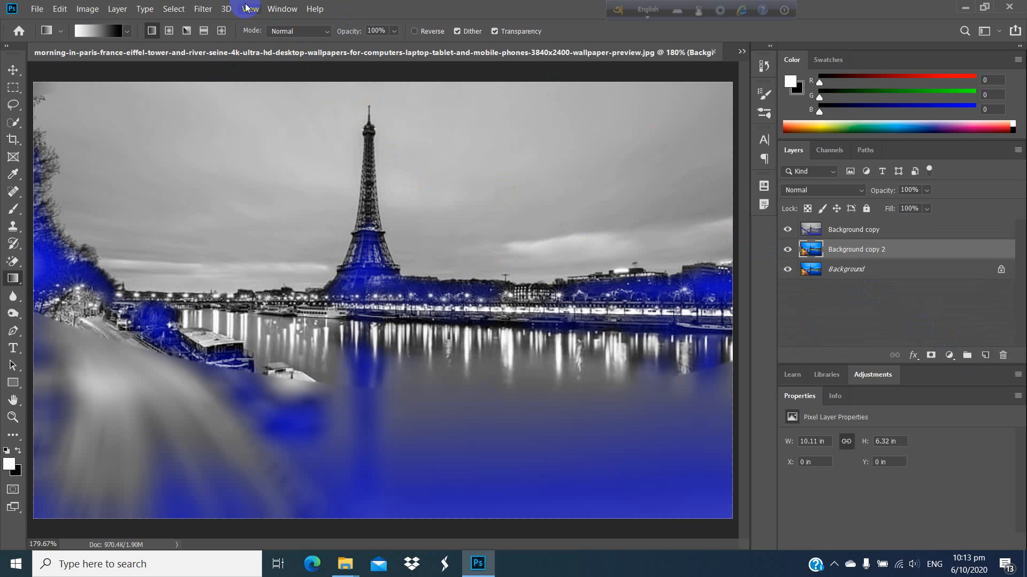
left_click(203, 9)
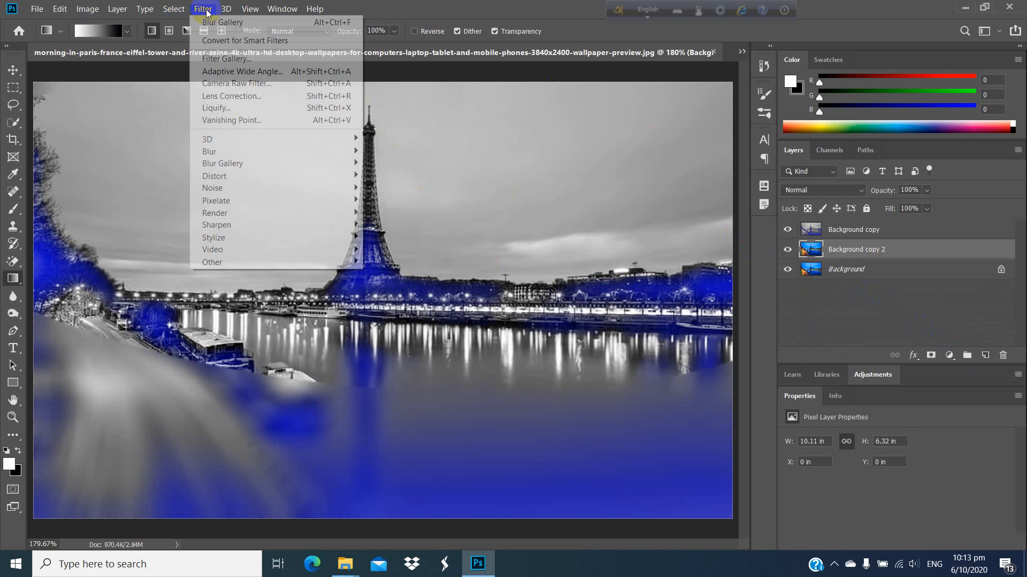
left_click(234, 73)
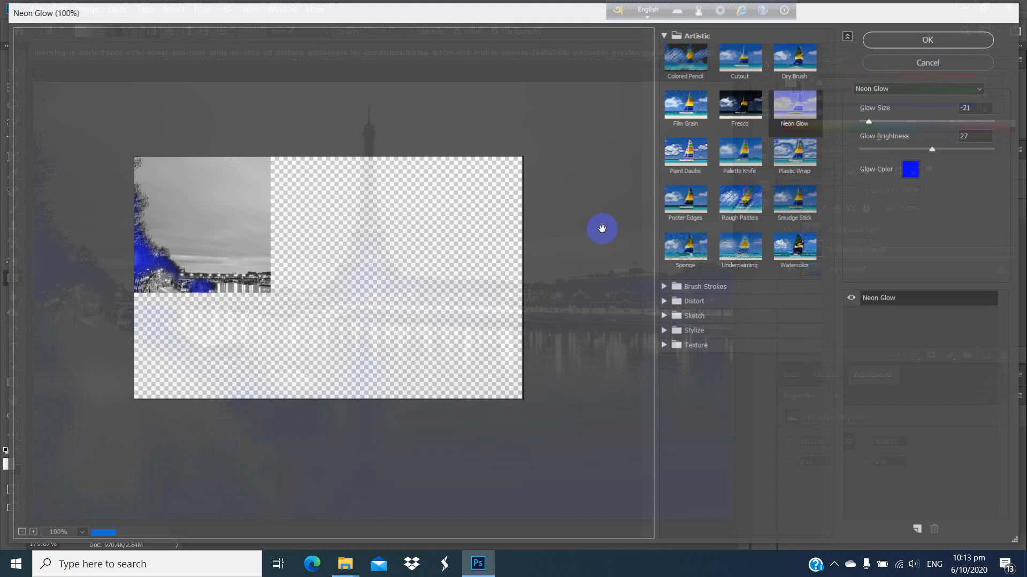
- Preview the artistic Fresco effect and the Accented Edges and Ink Outlines brush strokes on the photo
left_click(740, 107)
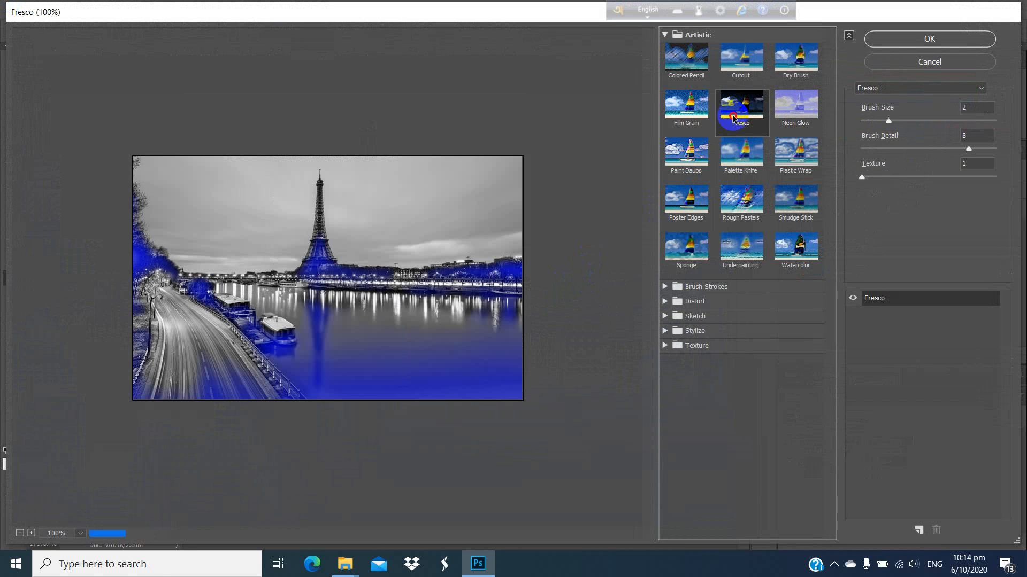
left_click(665, 287)
left_click(732, 315)
left_click(695, 316)
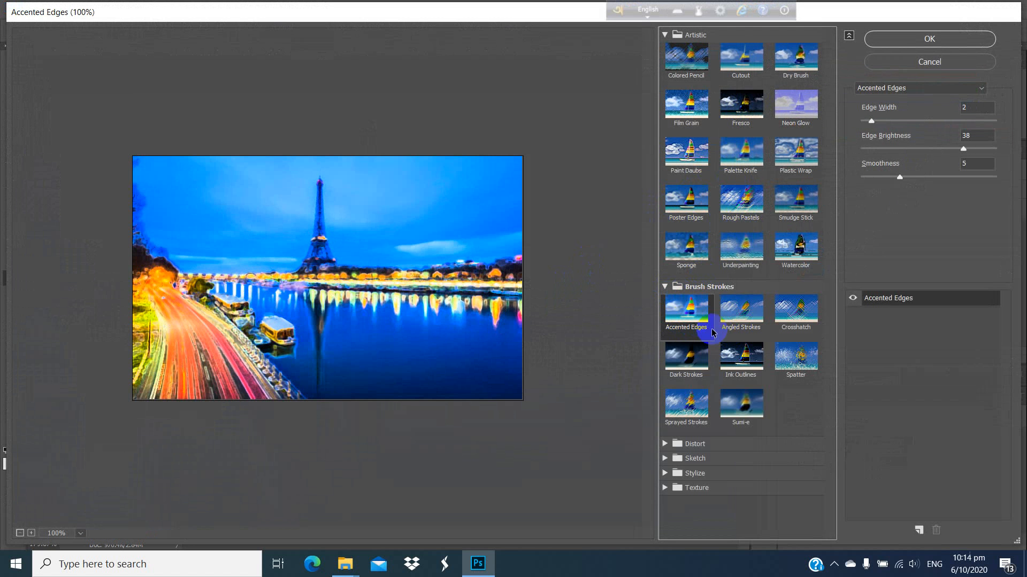
left_click(741, 357)
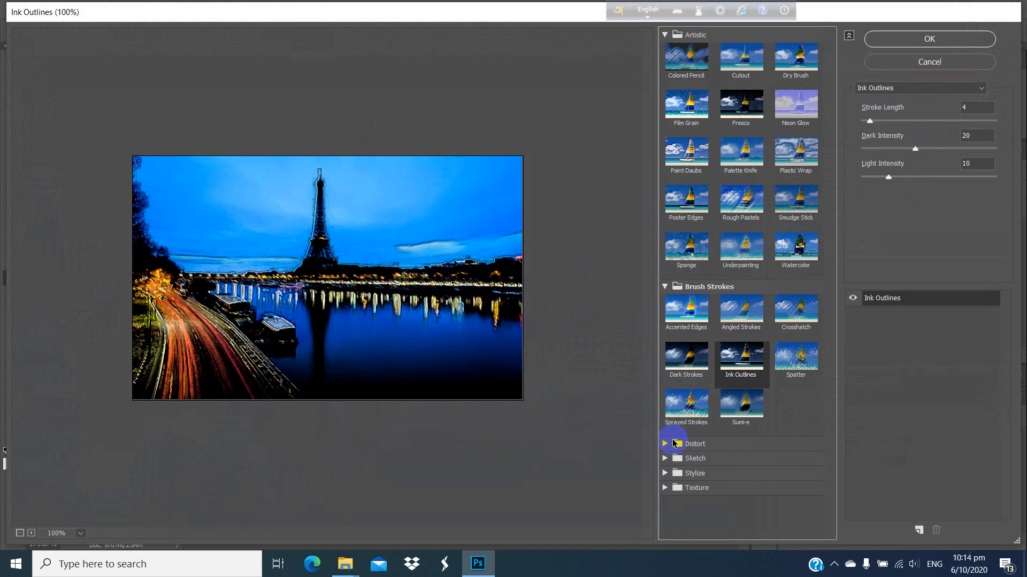
- Preview the Diffuse Glow and Glass distortion effects on the photo
left_click(674, 444)
left_click(694, 473)
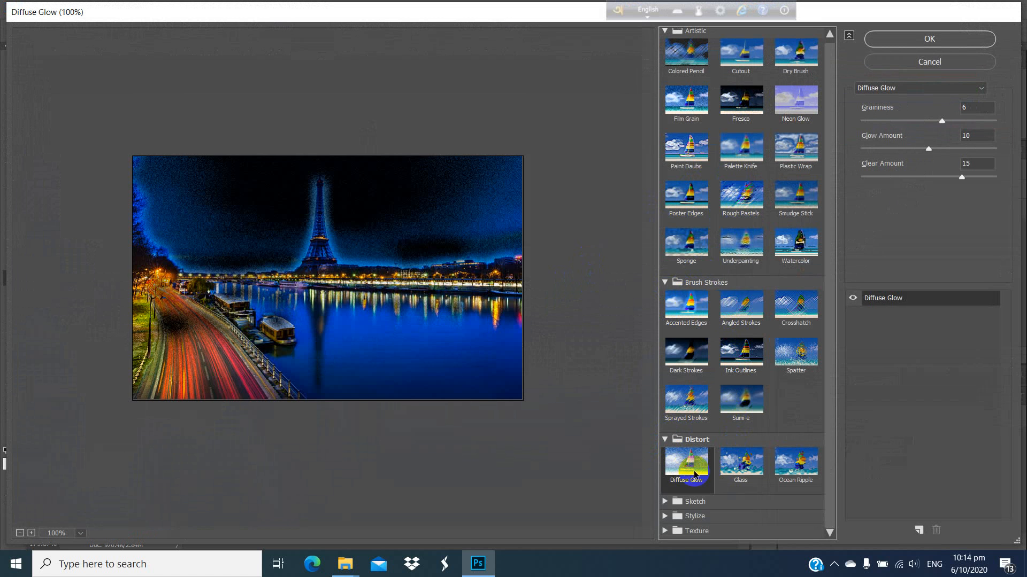
left_click(740, 462)
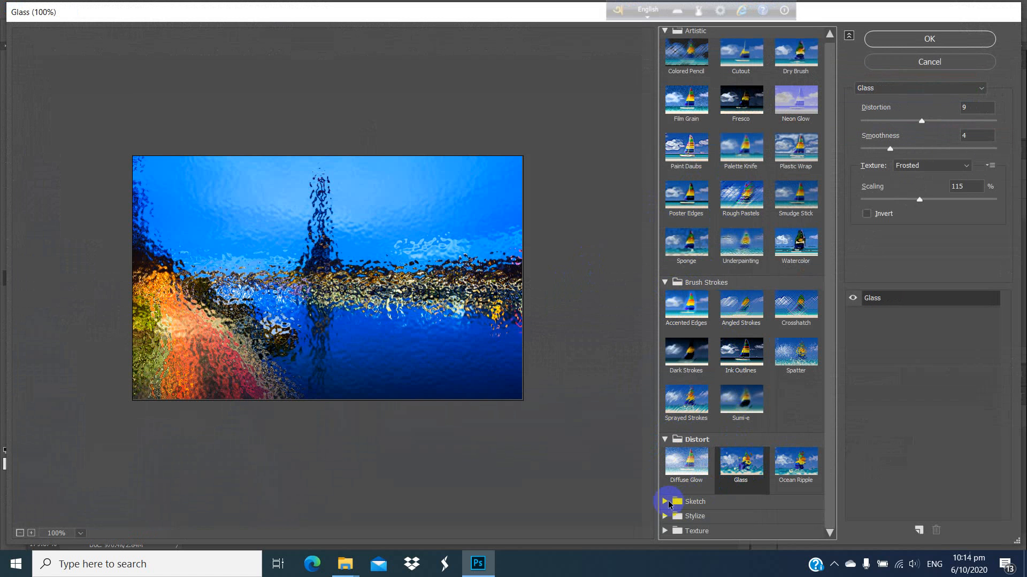
- Preview the Bas Relief sketch effect and choose Graphic Pen for the copied layer
left_click(666, 502)
scroll(738, 427, "down", 3)
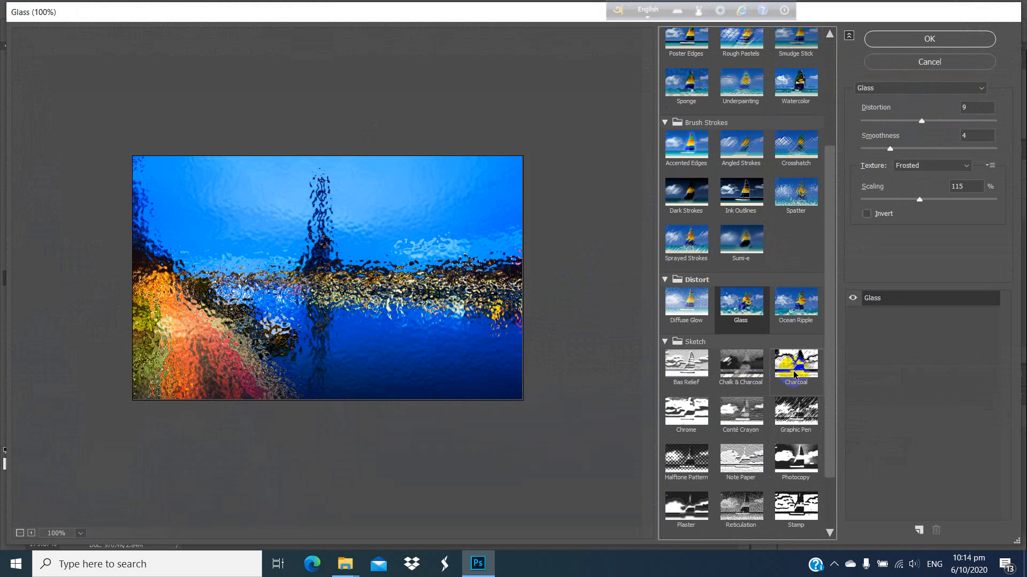
left_click(686, 366)
left_click(796, 412)
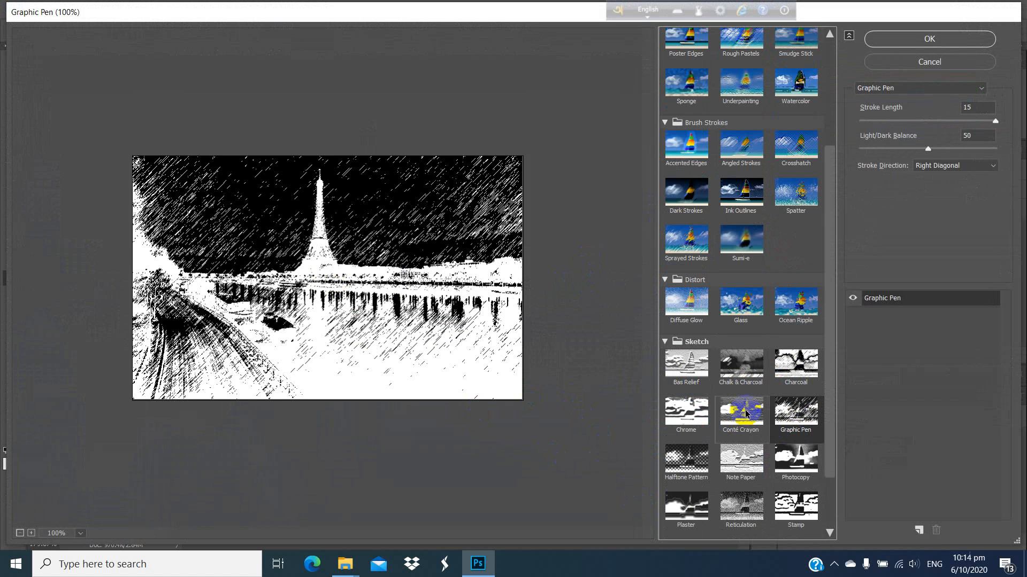
left_click(838, 566)
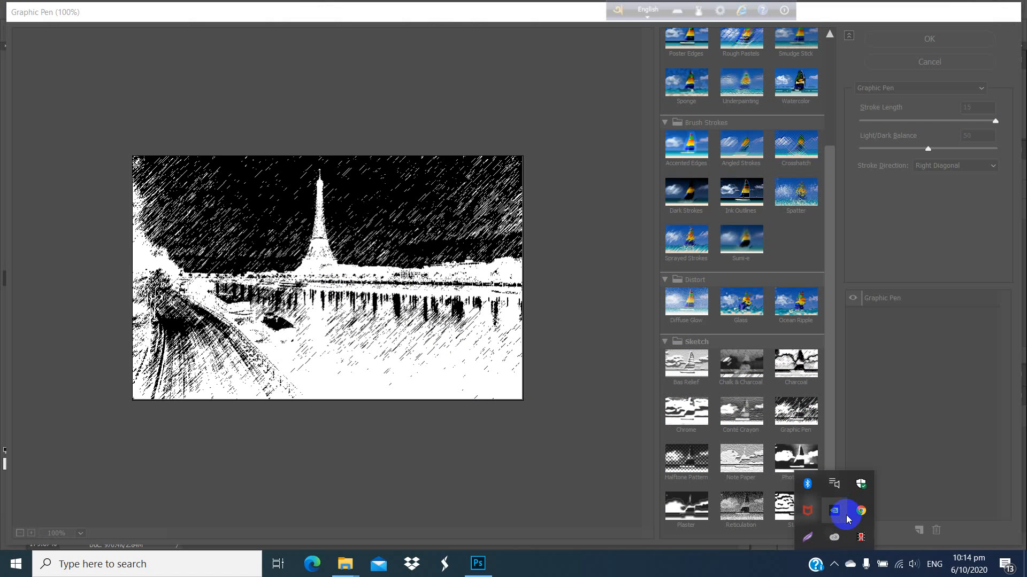